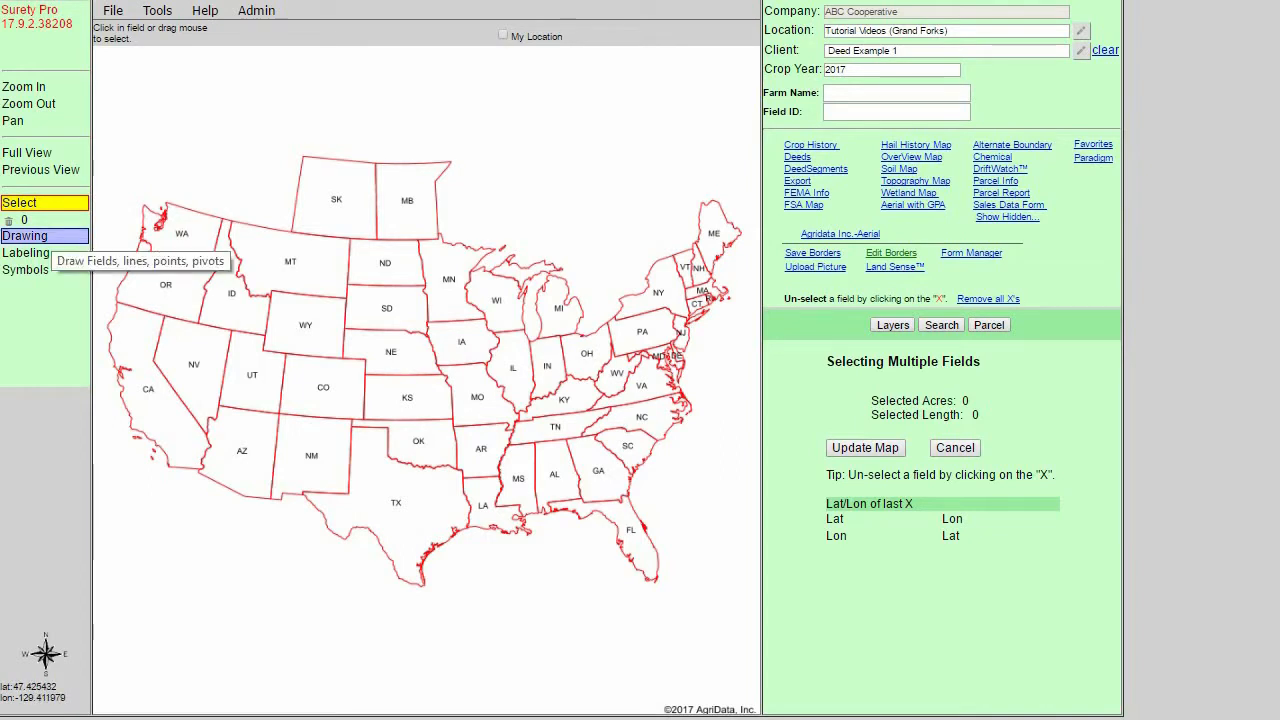
# - Locate Section 31, Township 152 N, Range 53 W in ND on the map using the legal description search
pyautogui.click(51, 232)
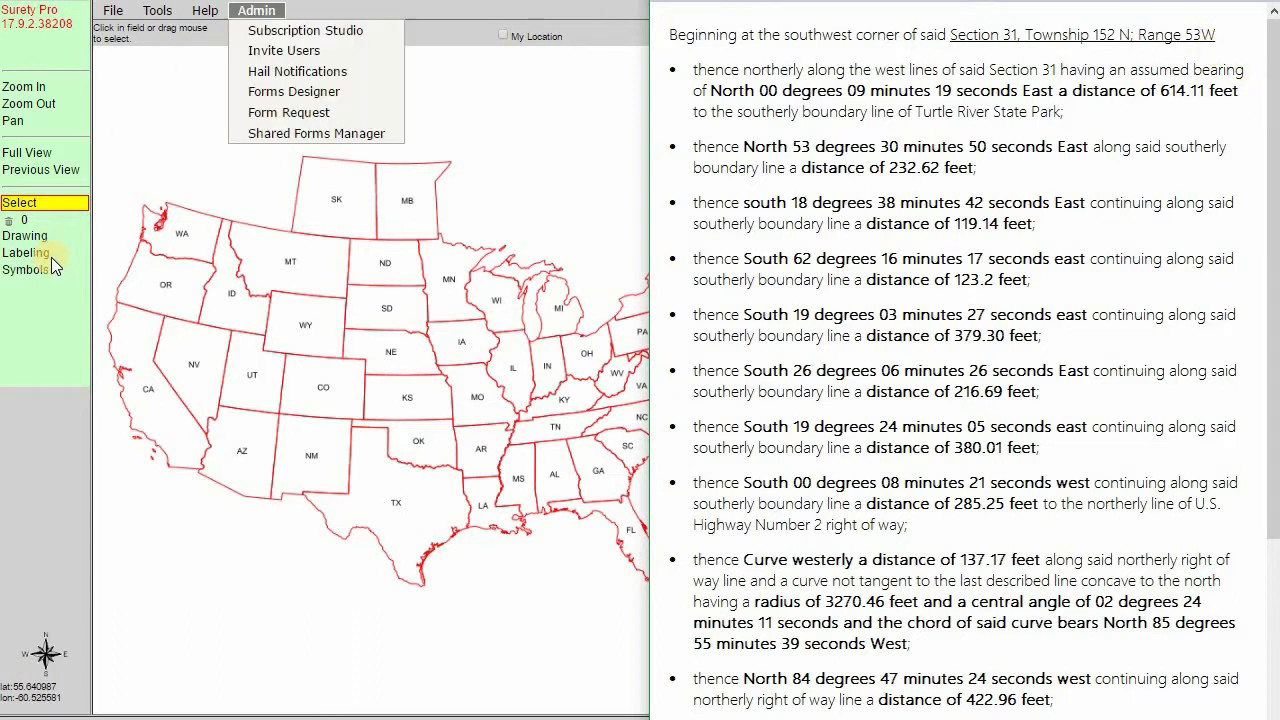
pyautogui.click(71, 323)
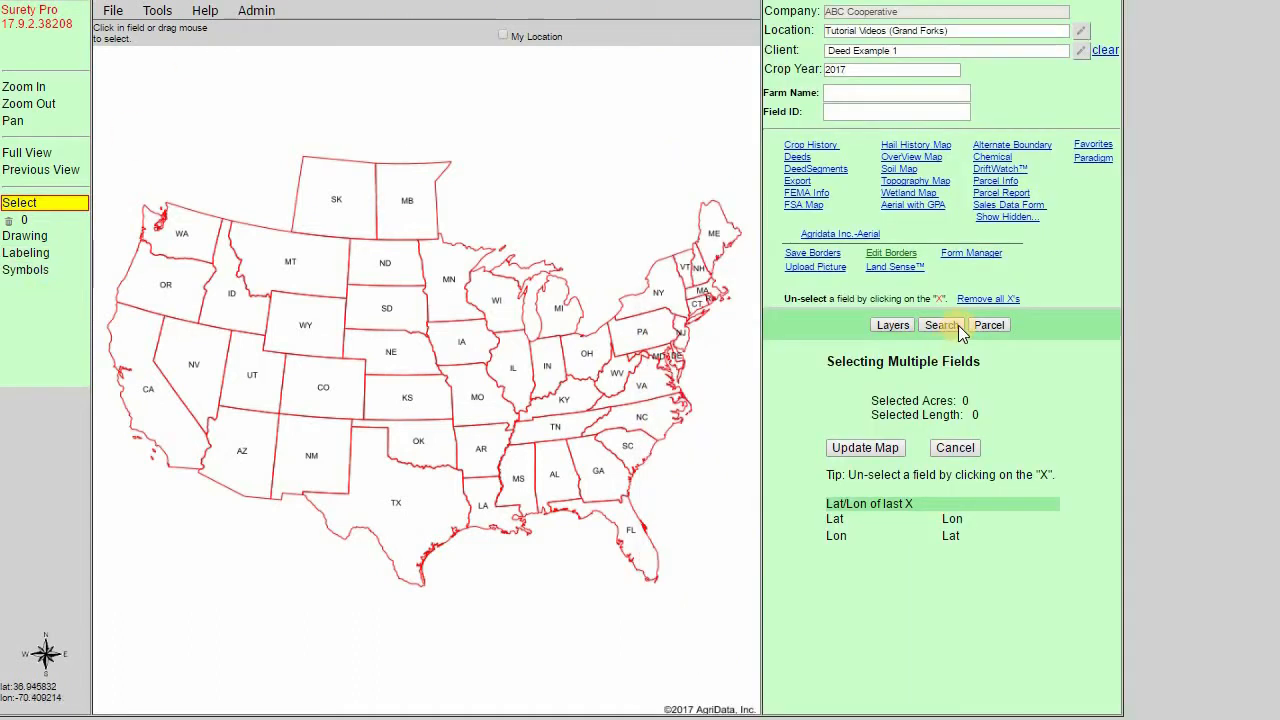
pyautogui.click(958, 325)
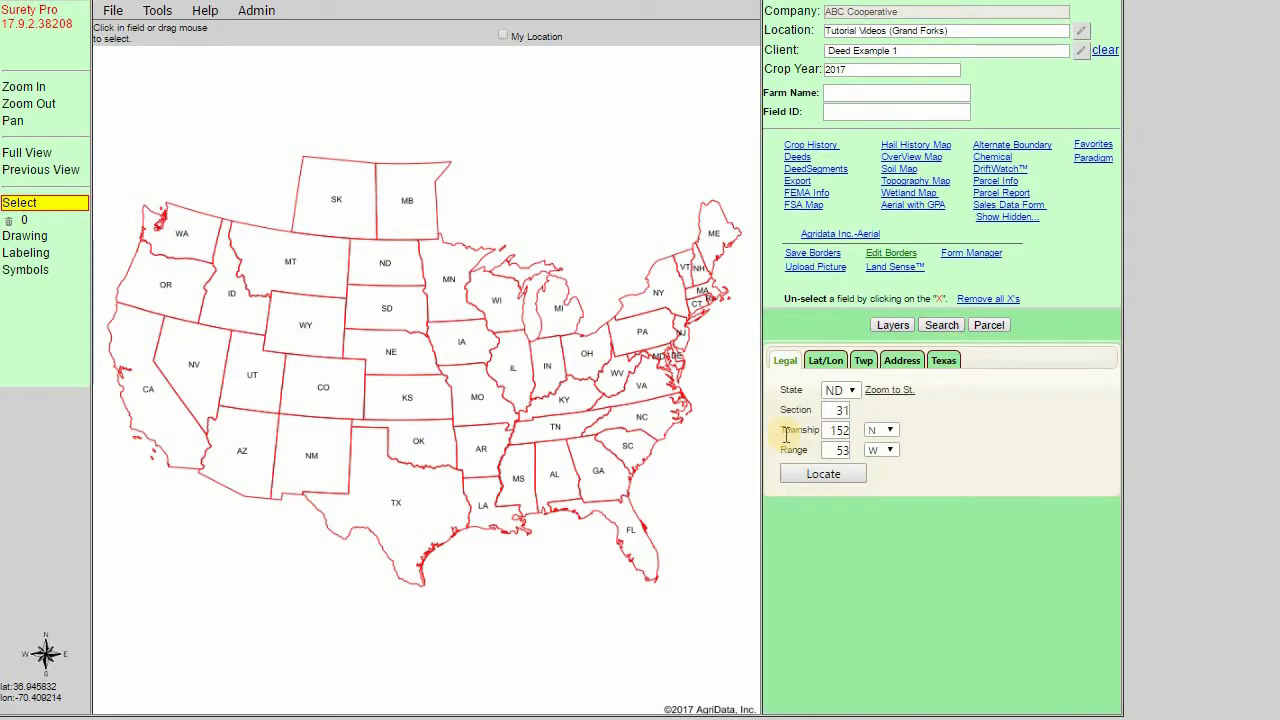
pyautogui.click(834, 474)
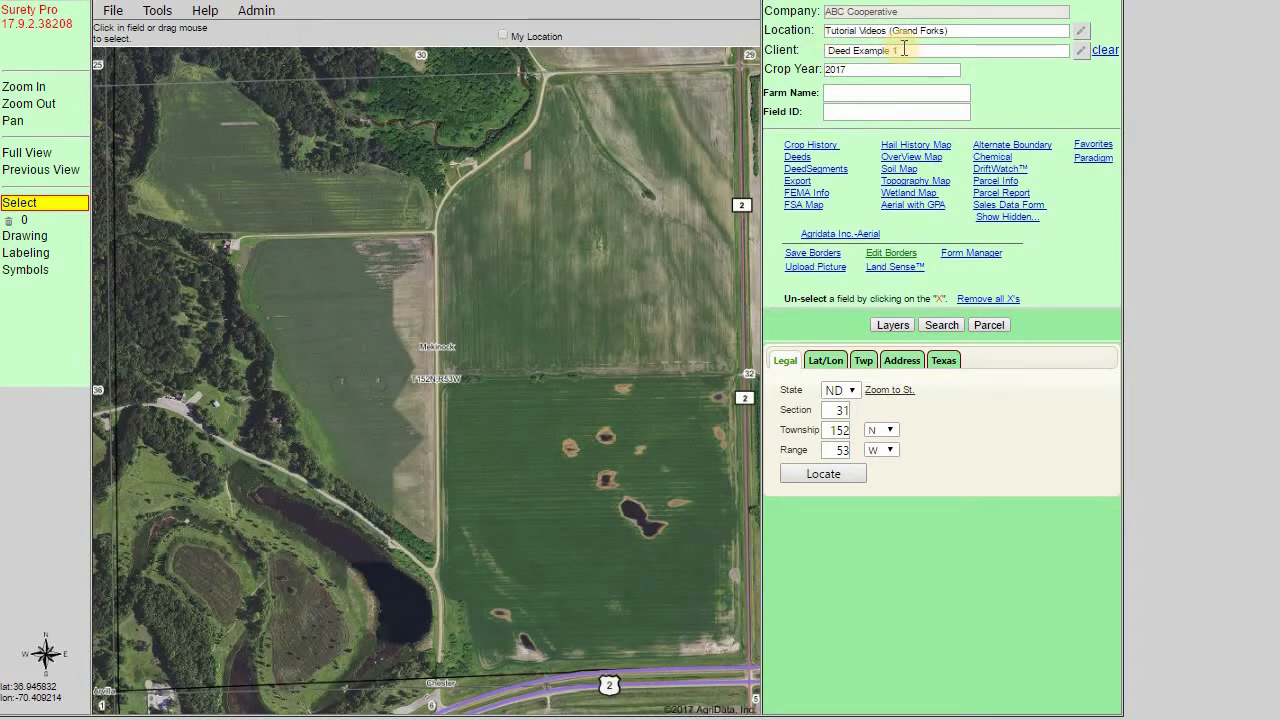
pyautogui.click(813, 488)
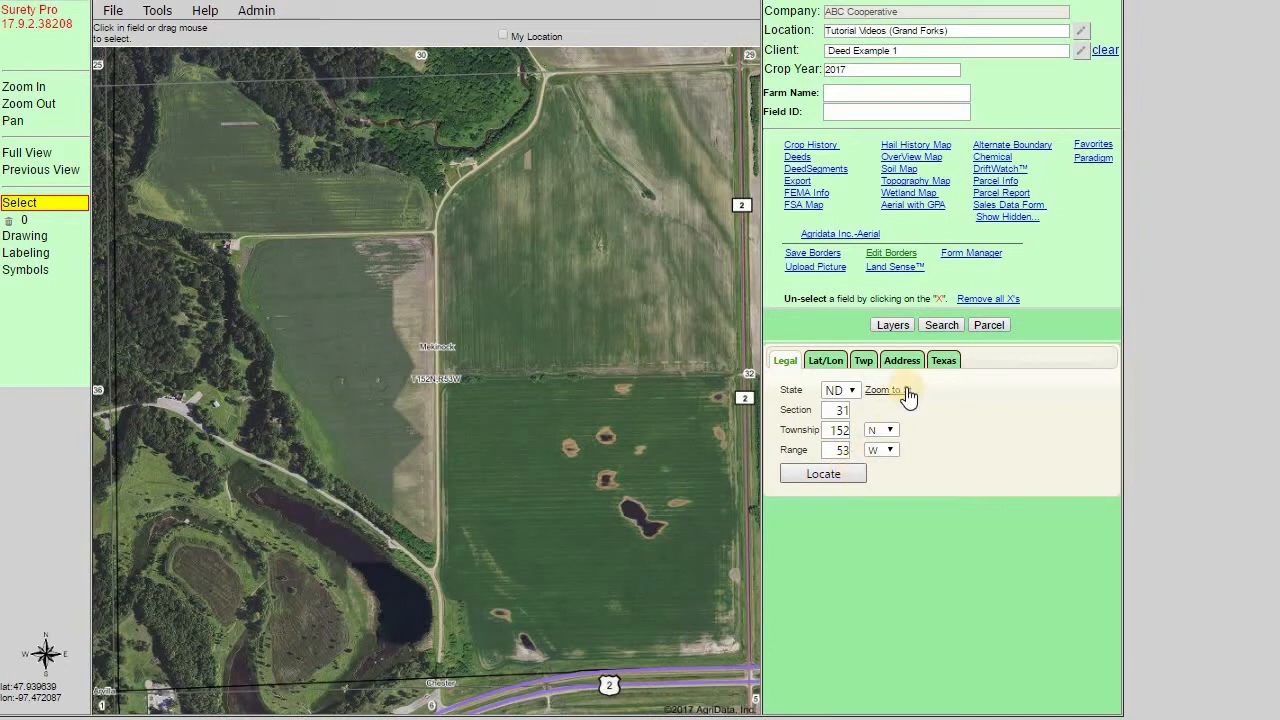
# - Show the Quarter Sections and Quarter Section Quarters layers on the map
pyautogui.click(891, 325)
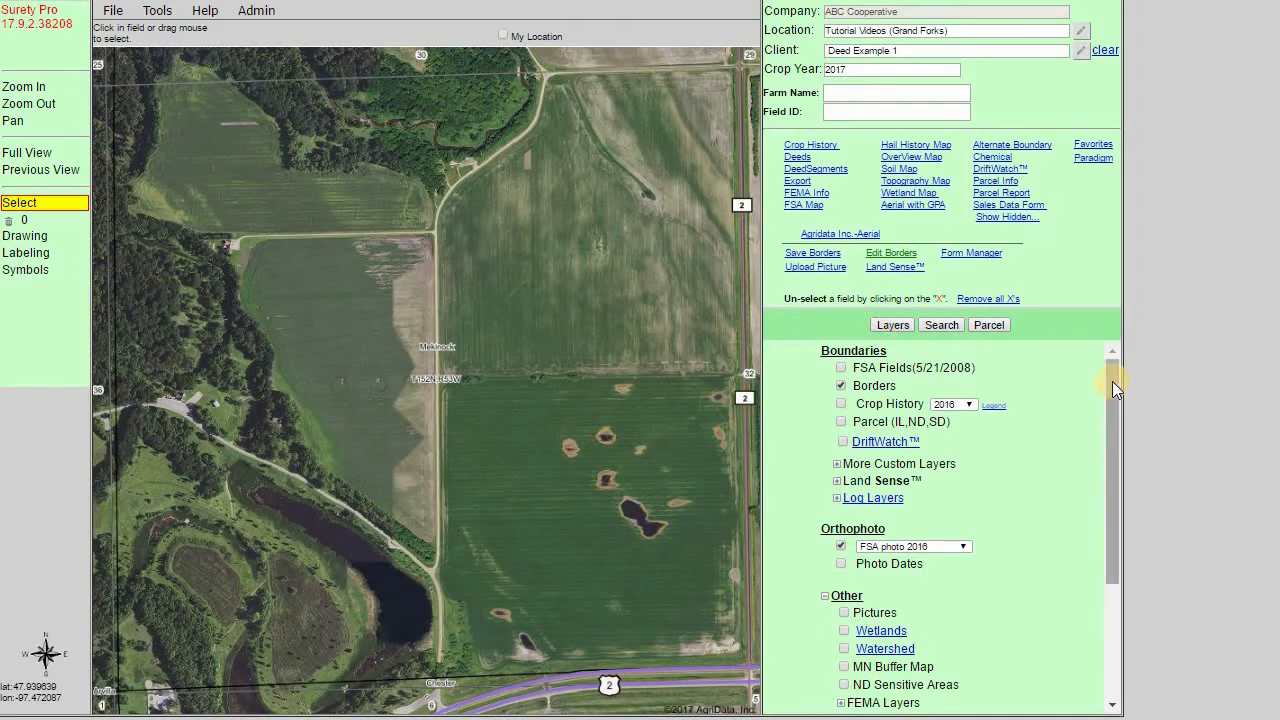
pyautogui.moveTo(1112, 381); pyautogui.dragTo(1098, 492)
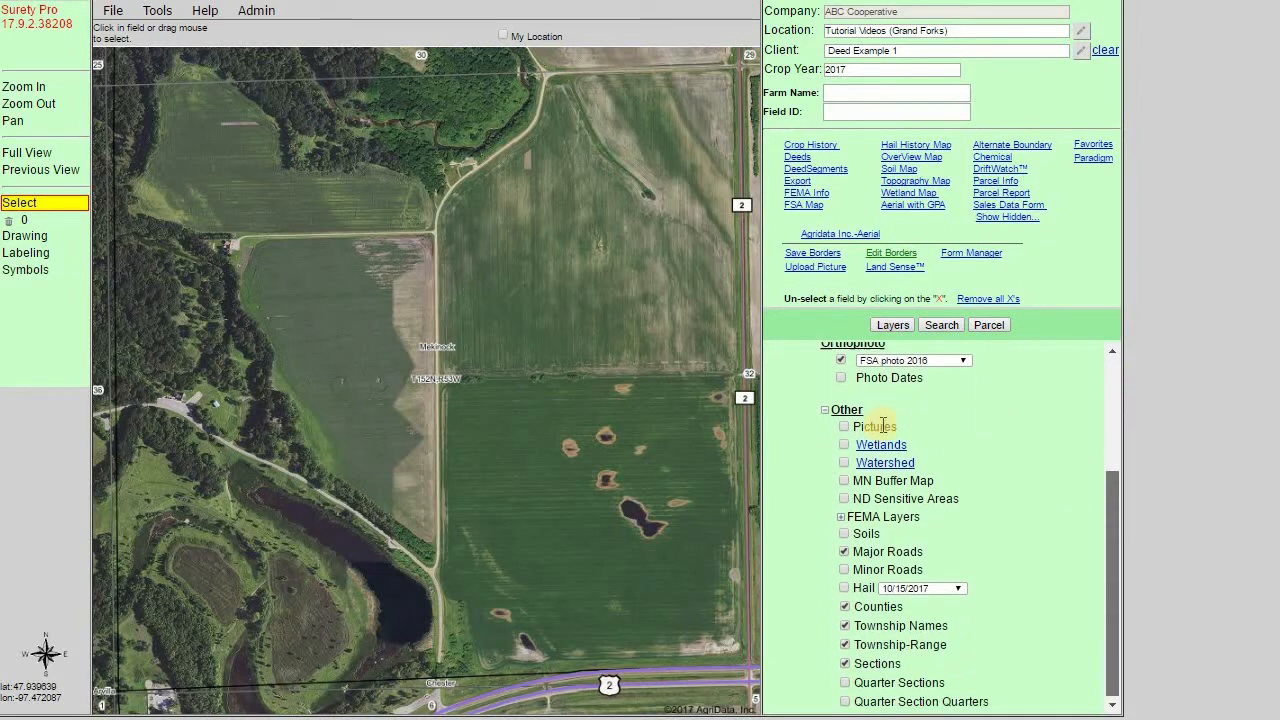
pyautogui.click(826, 414)
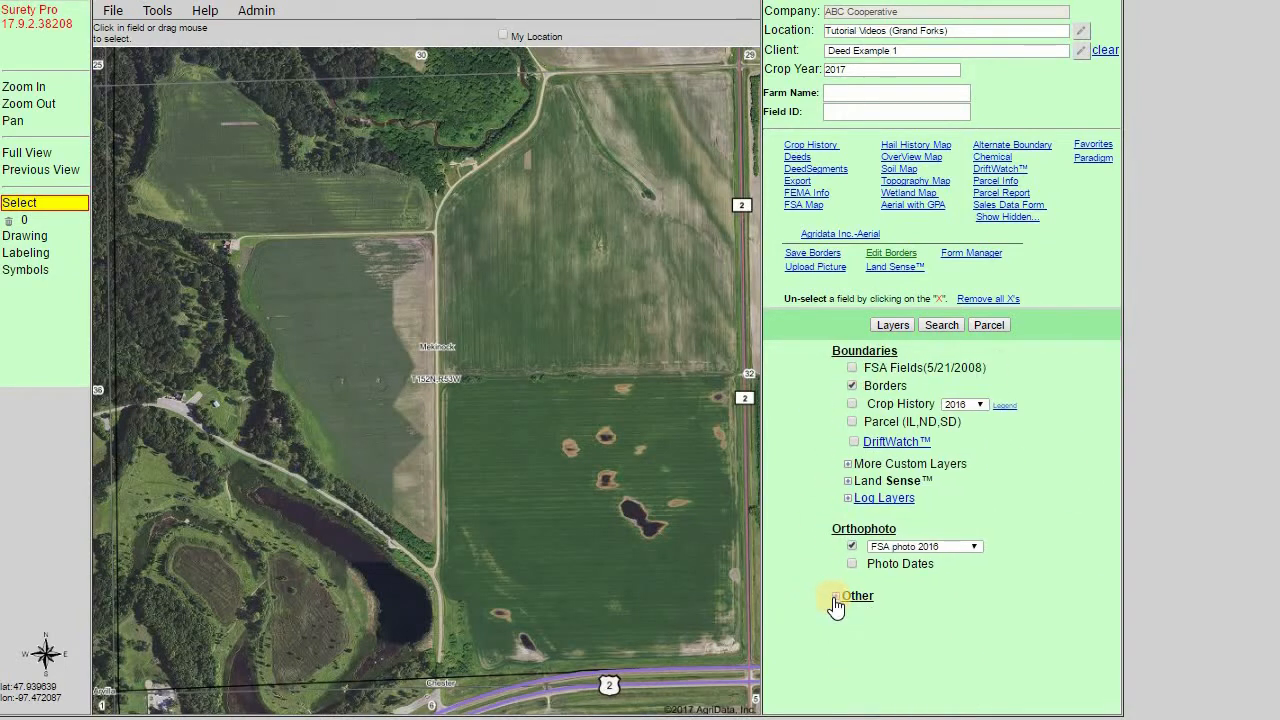
pyautogui.click(834, 598)
pyautogui.moveTo(1112, 482); pyautogui.dragTo(1054, 651)
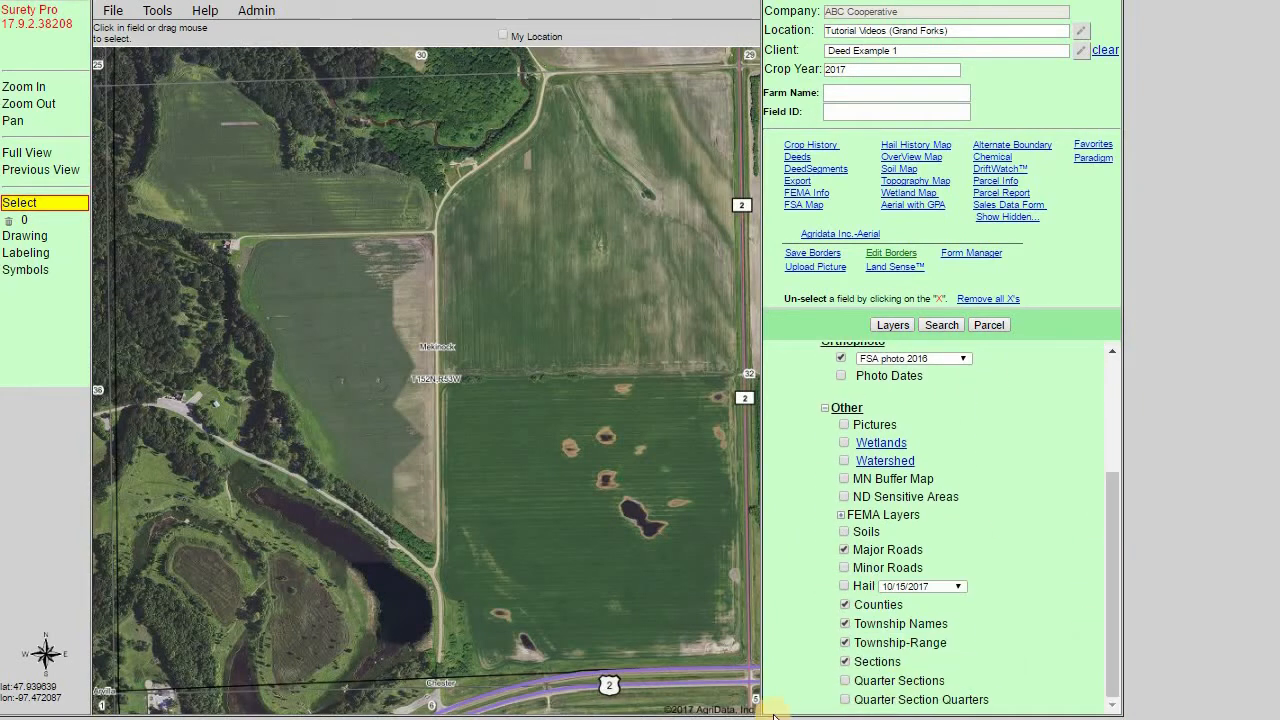
pyautogui.click(844, 681)
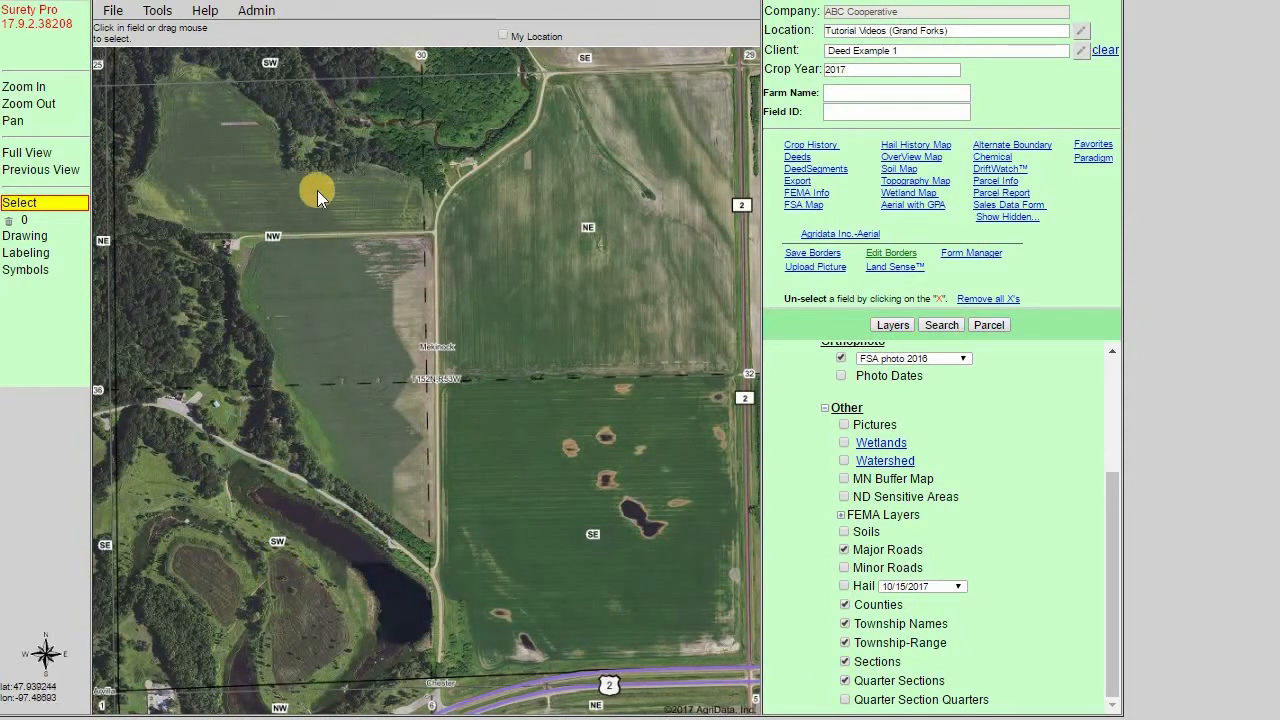
pyautogui.click(844, 701)
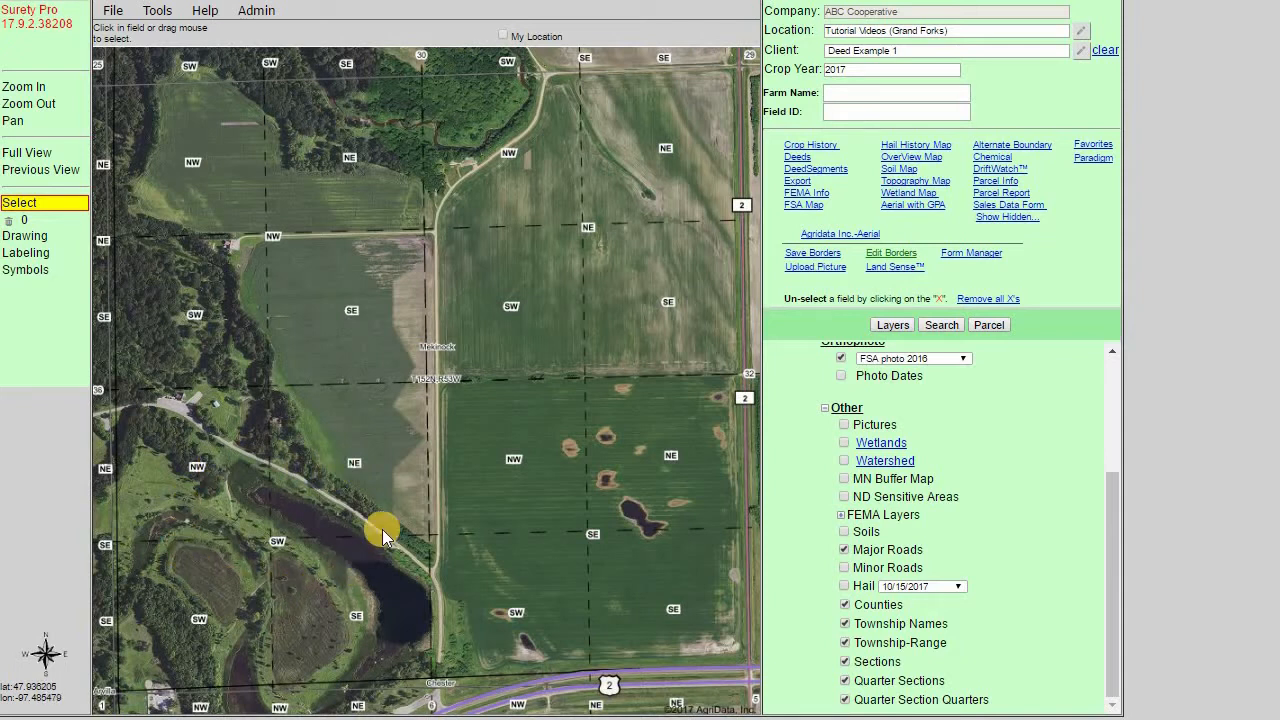
# - Hide the Quarter Sections and Quarter Section Quarters layers again
pyautogui.click(844, 680)
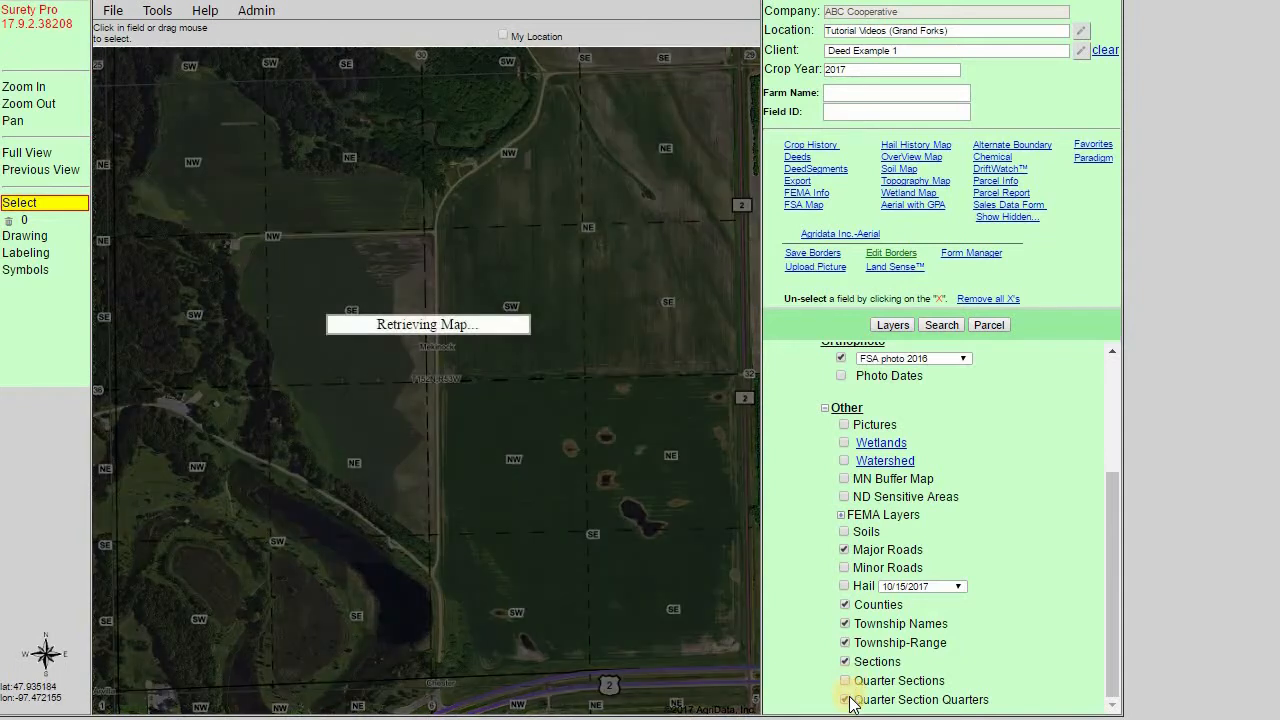
pyautogui.click(844, 700)
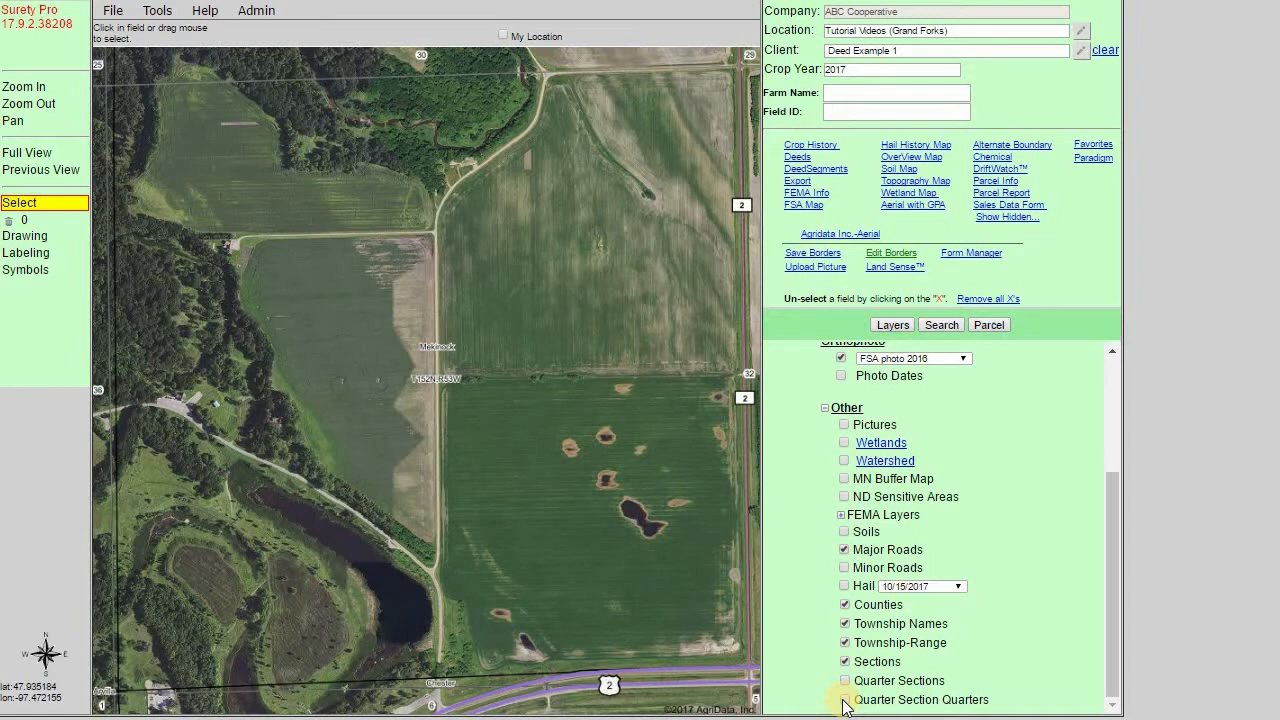
pyautogui.click(892, 330)
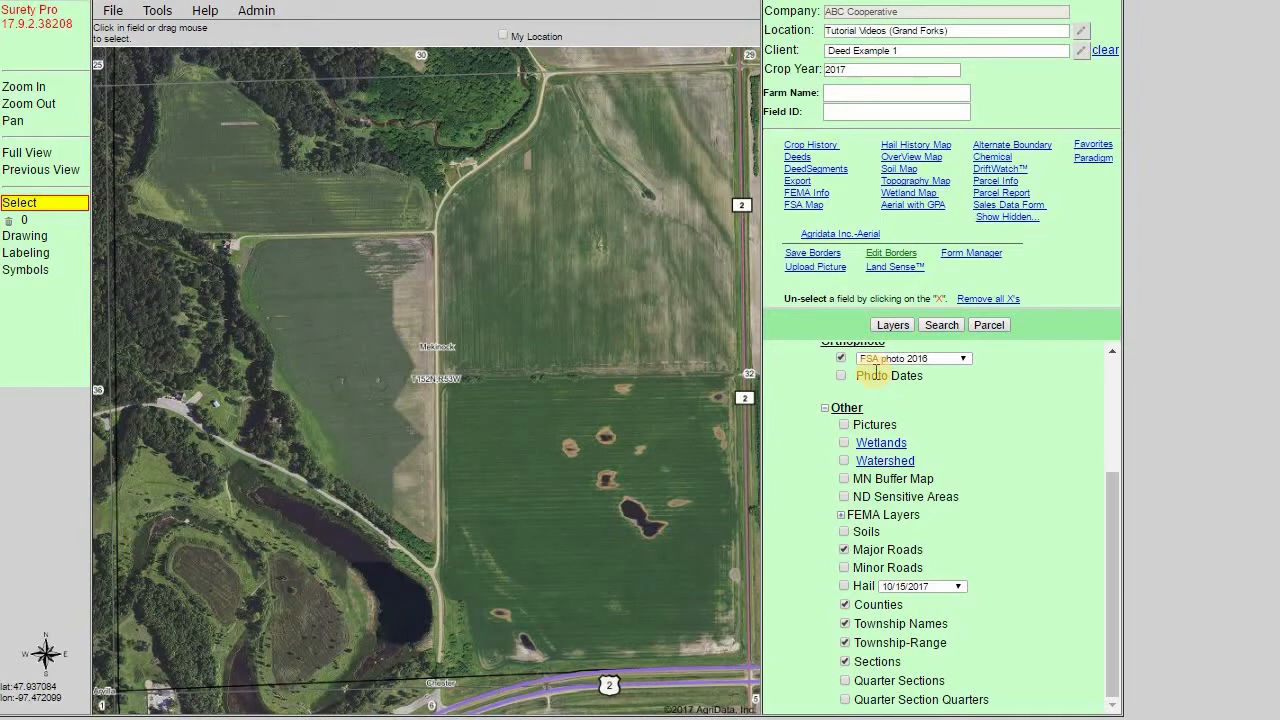
# - Start a Plot Deed drawing with its starting point at the southwest corner of Section 31
pyautogui.scroll(1, 119, 693)
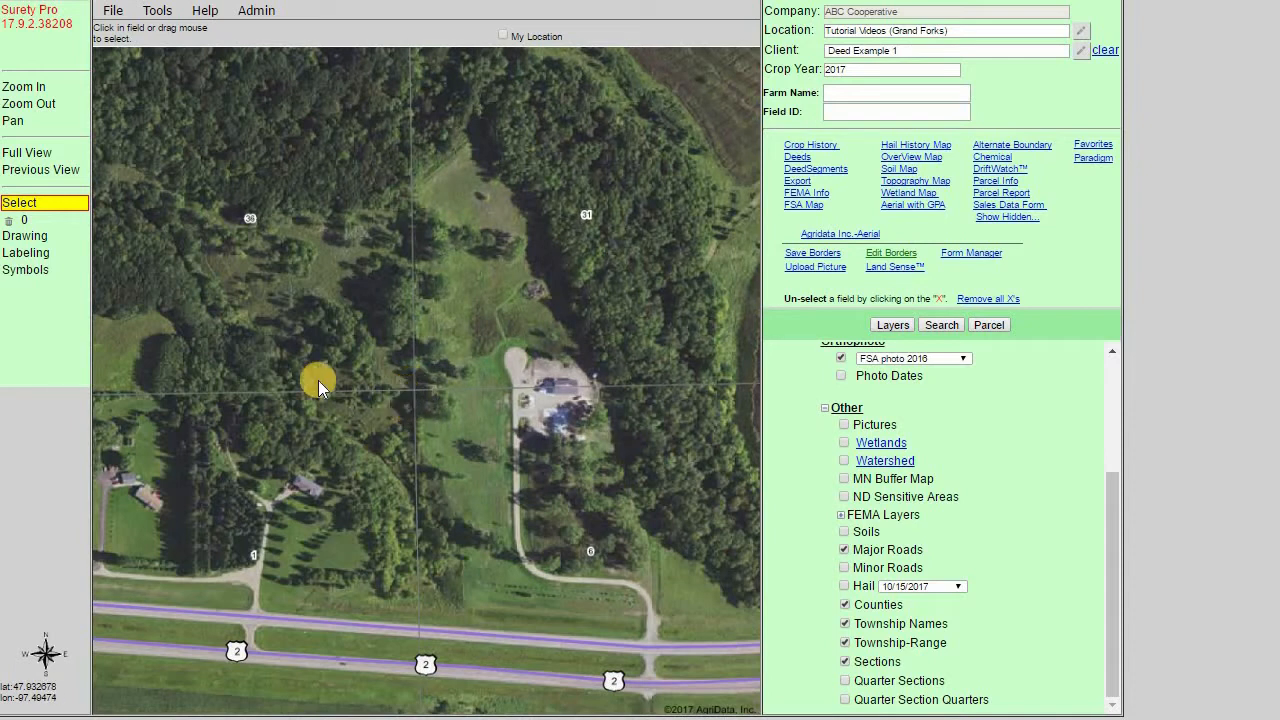
pyautogui.click(41, 237)
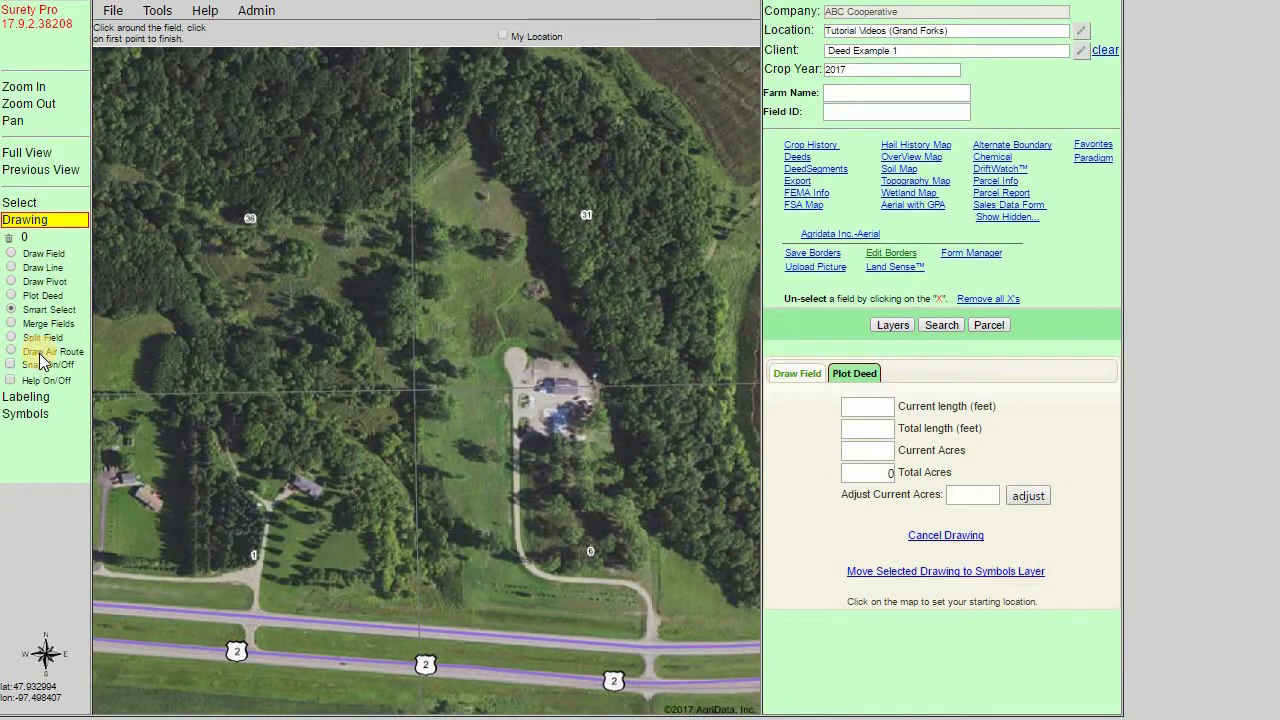
pyautogui.click(40, 297)
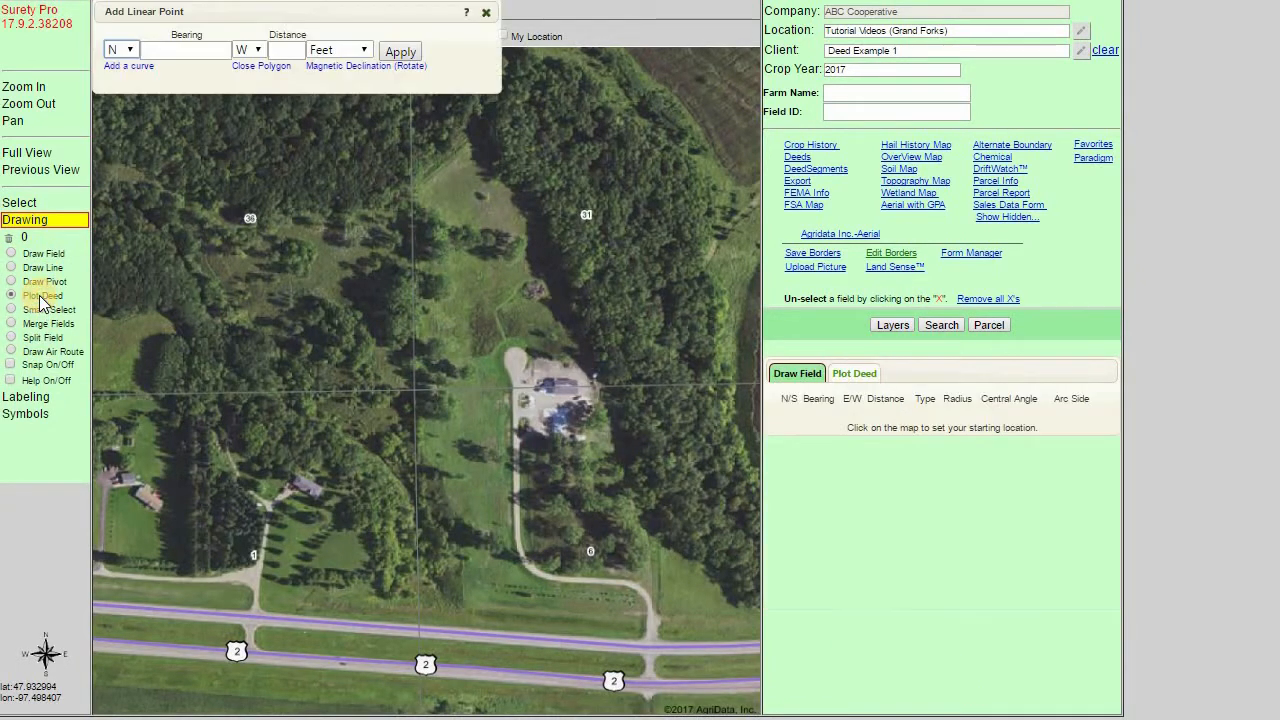
pyautogui.click(413, 390)
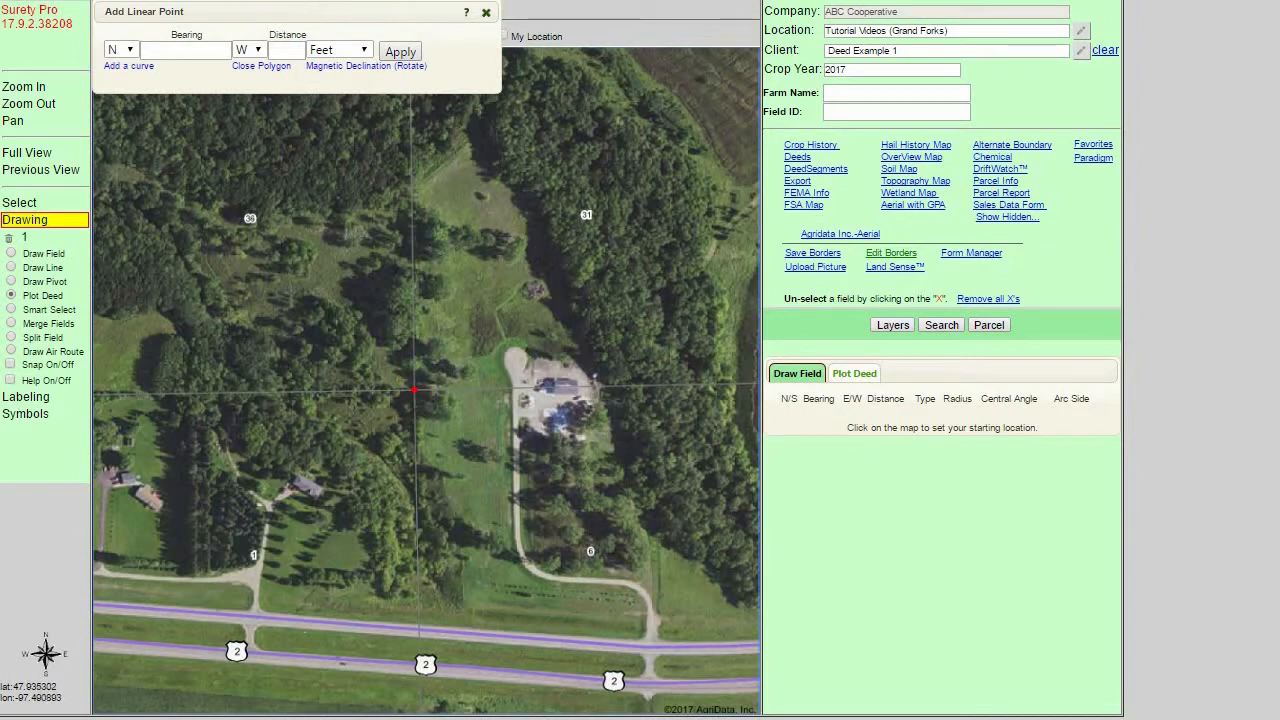
# - Plot the first deed line from the starting point with bearing N 00 09 19 E and distance 614.11 feet
pyautogui.hotkey('alt', 'Tab')
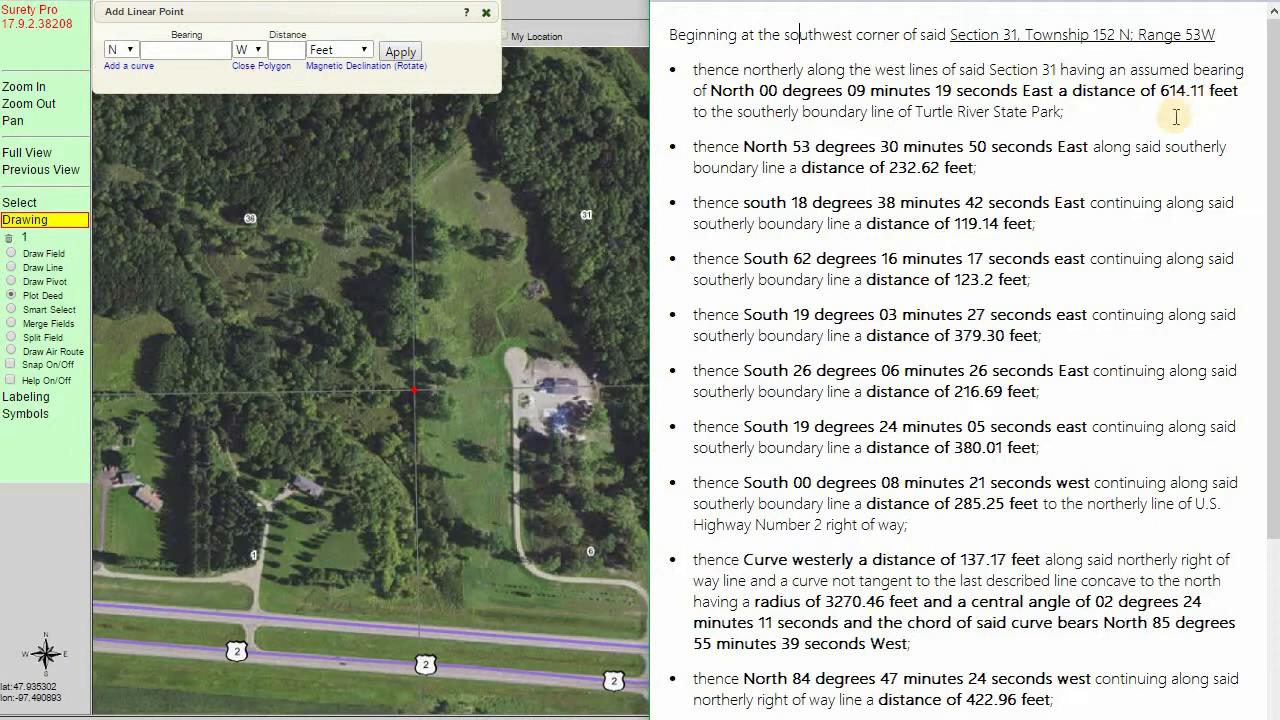
pyautogui.click(177, 44)
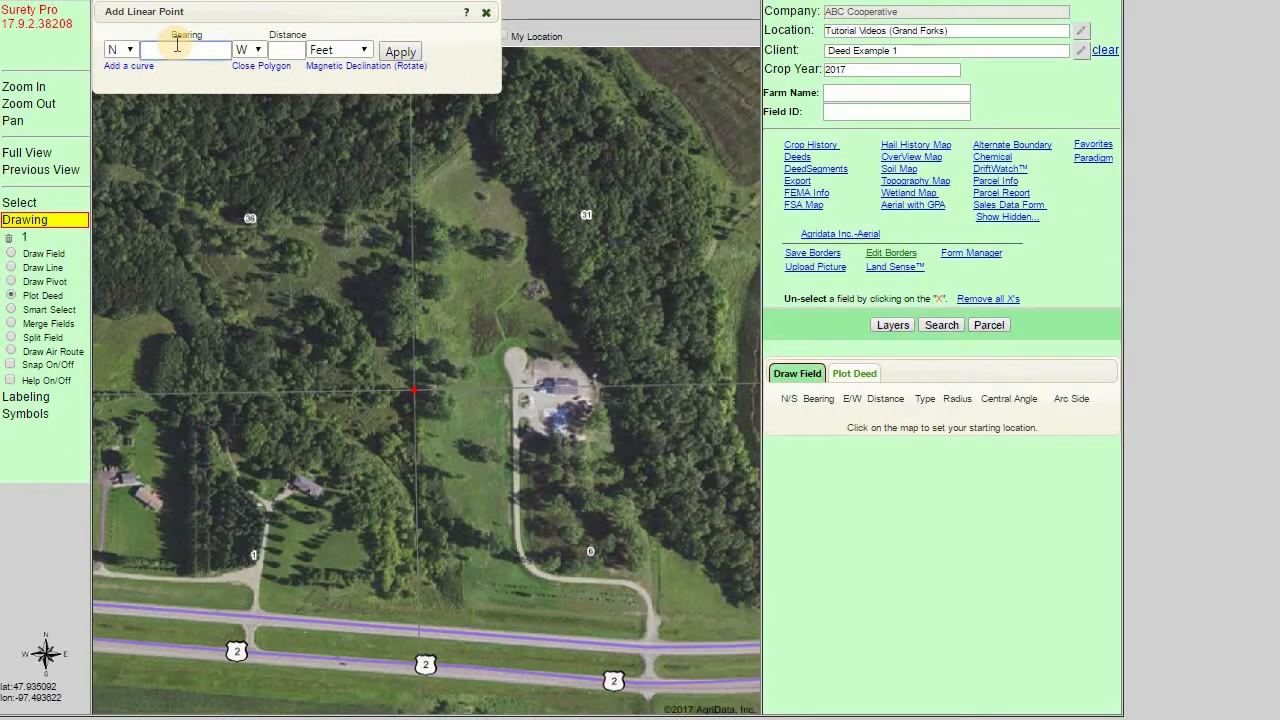
pyautogui.write('00 09 49e')
pyautogui.press('Tab')
pyautogui.write('614.11')
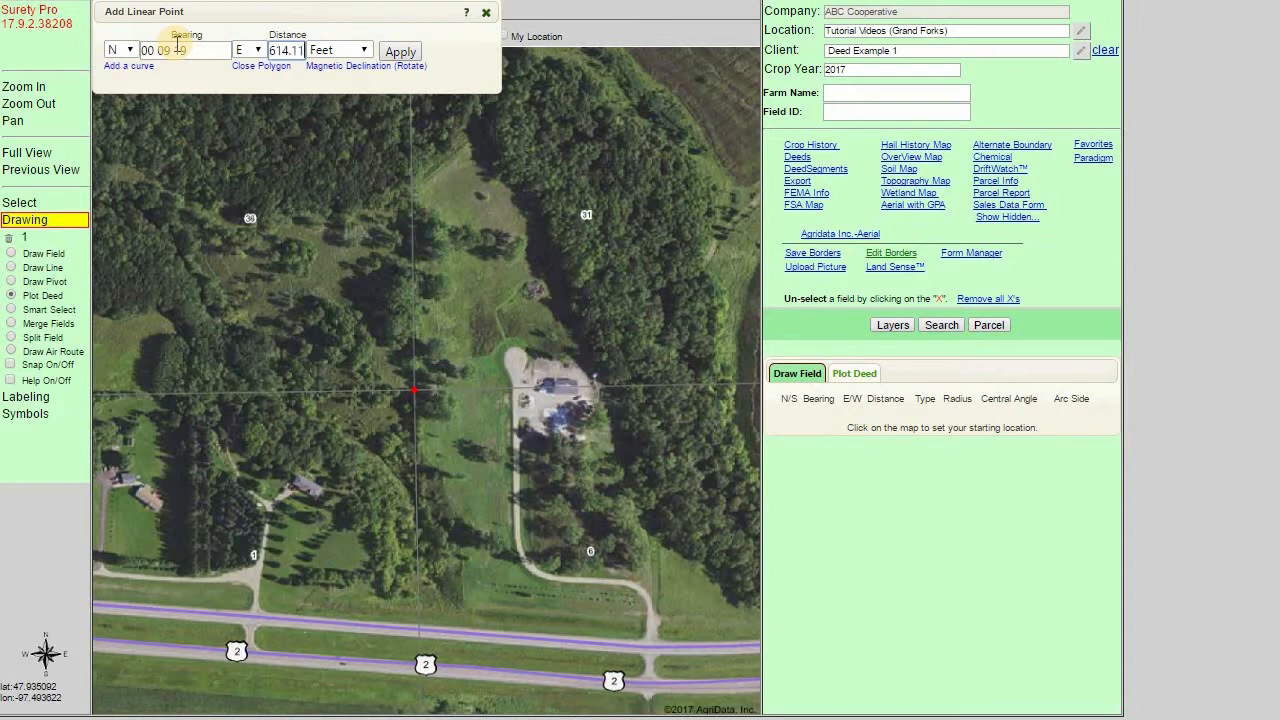
pyautogui.press('Tab')
pyautogui.press('Tab')
pyautogui.press('Return')
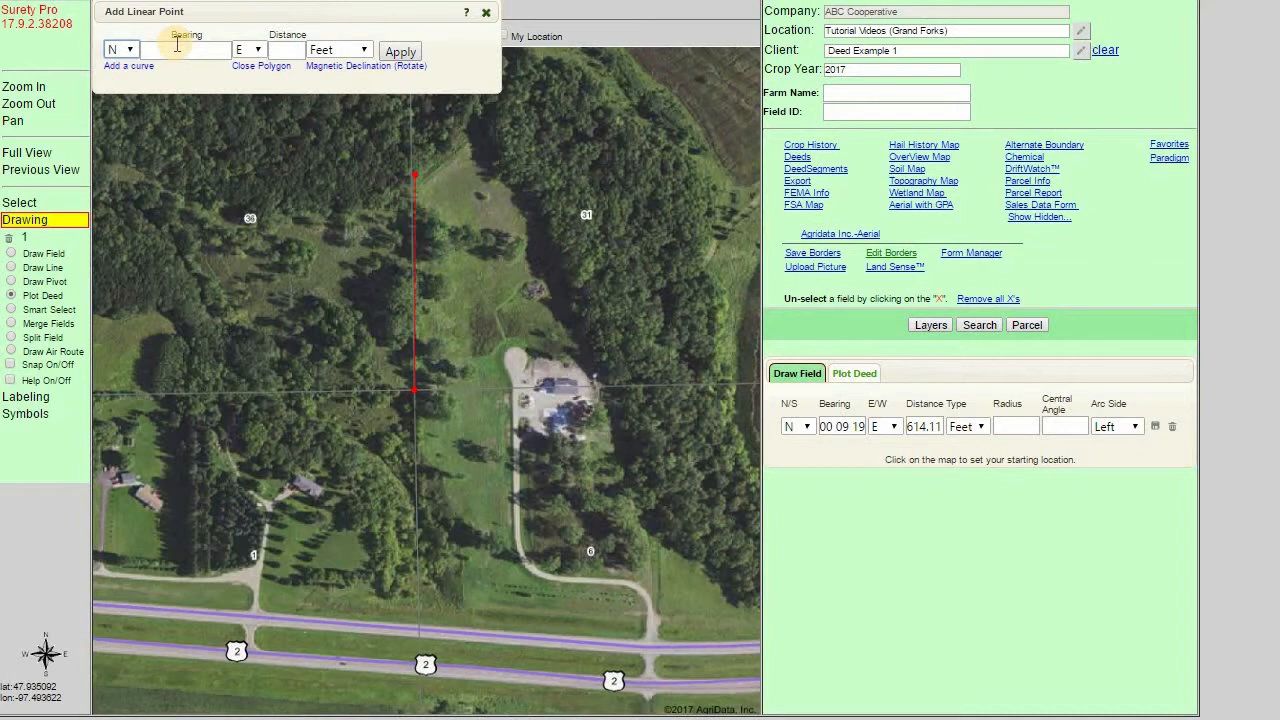
# - Add the second deed line with bearing N 53 30 50 E and distance 232.62 feet
pyautogui.click(177, 45)
pyautogui.write('53 30')
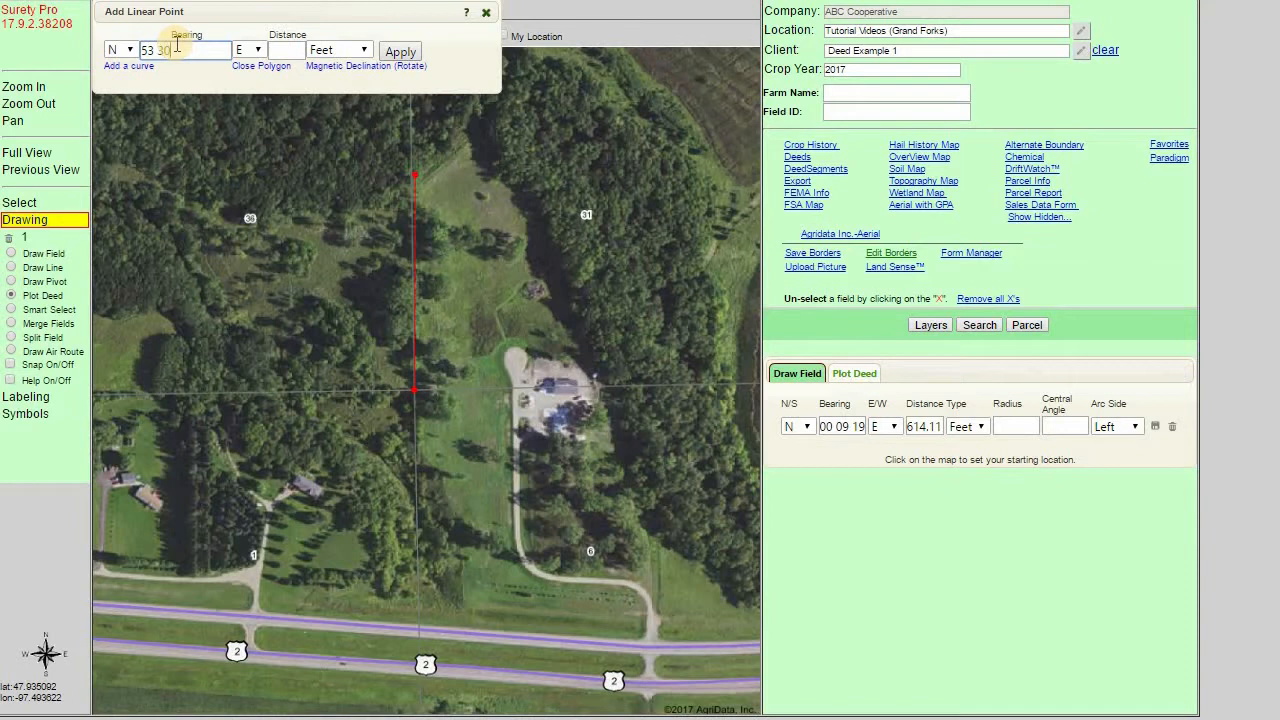
pyautogui.write(' 50')
pyautogui.press('Tab')
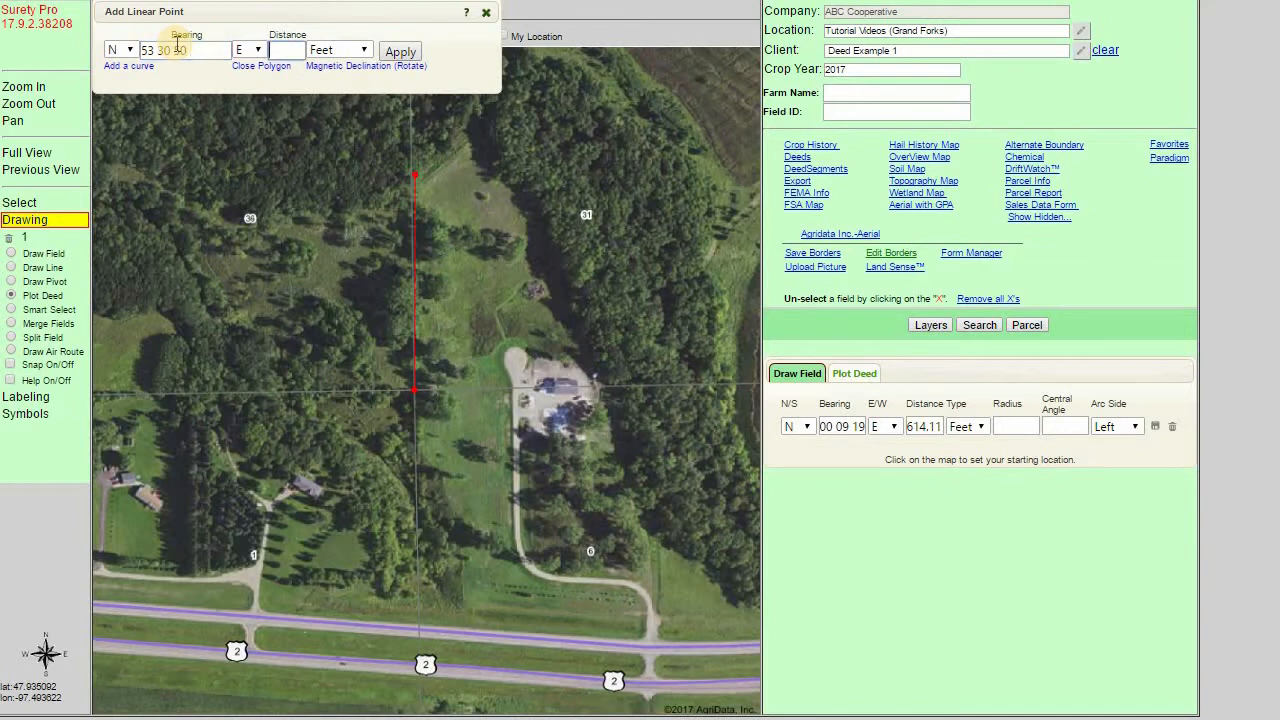
pyautogui.write('232.62')
pyautogui.press('Tab')
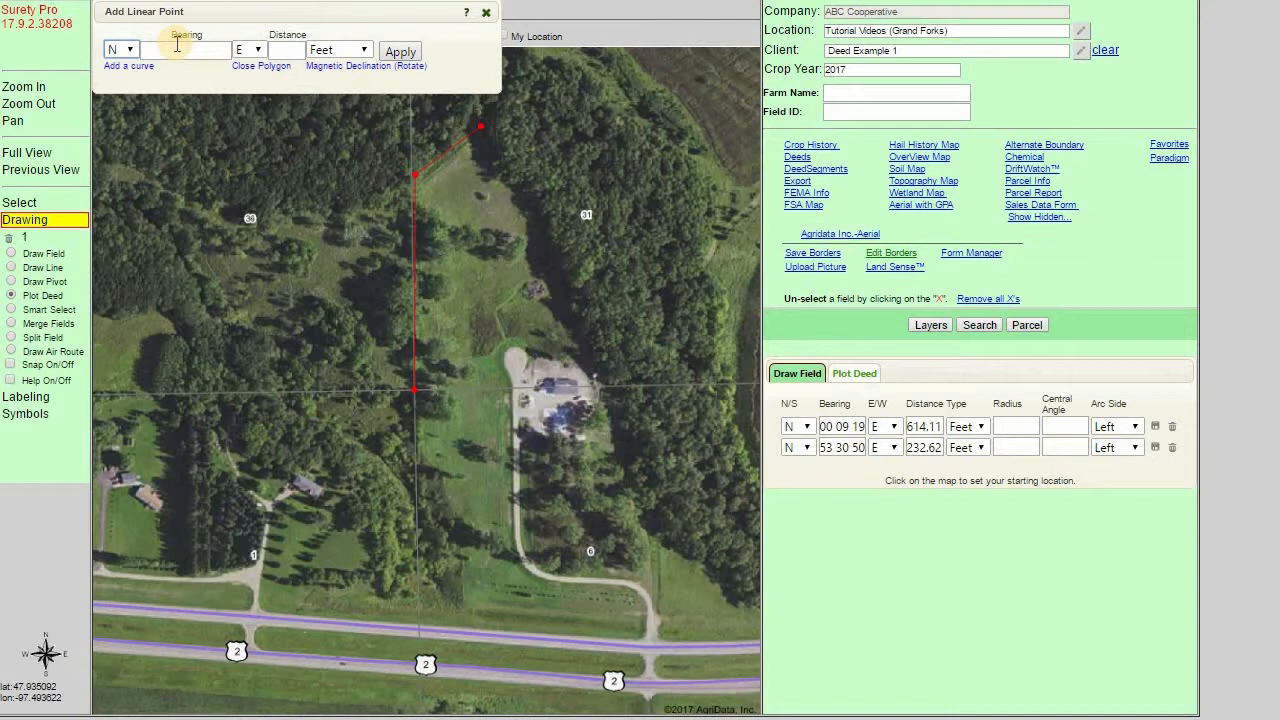
# - Add the third deed line with bearing S 18 38 42 E and distance 119.14 feet
pyautogui.click(176, 44)
pyautogui.hotkey('shift', 'Tab')
pyautogui.press('s')
pyautogui.press('Tab')
pyautogui.write('18 38 42')
pyautogui.press('Tab')
pyautogui.write('119.14')
pyautogui.press('Return')
# - Add the fourth deed line with bearing S 62 16 17 E and distance 123.2 feet
pyautogui.write('62 16 17')
pyautogui.press('Tab')
pyautogui.write('123.2')
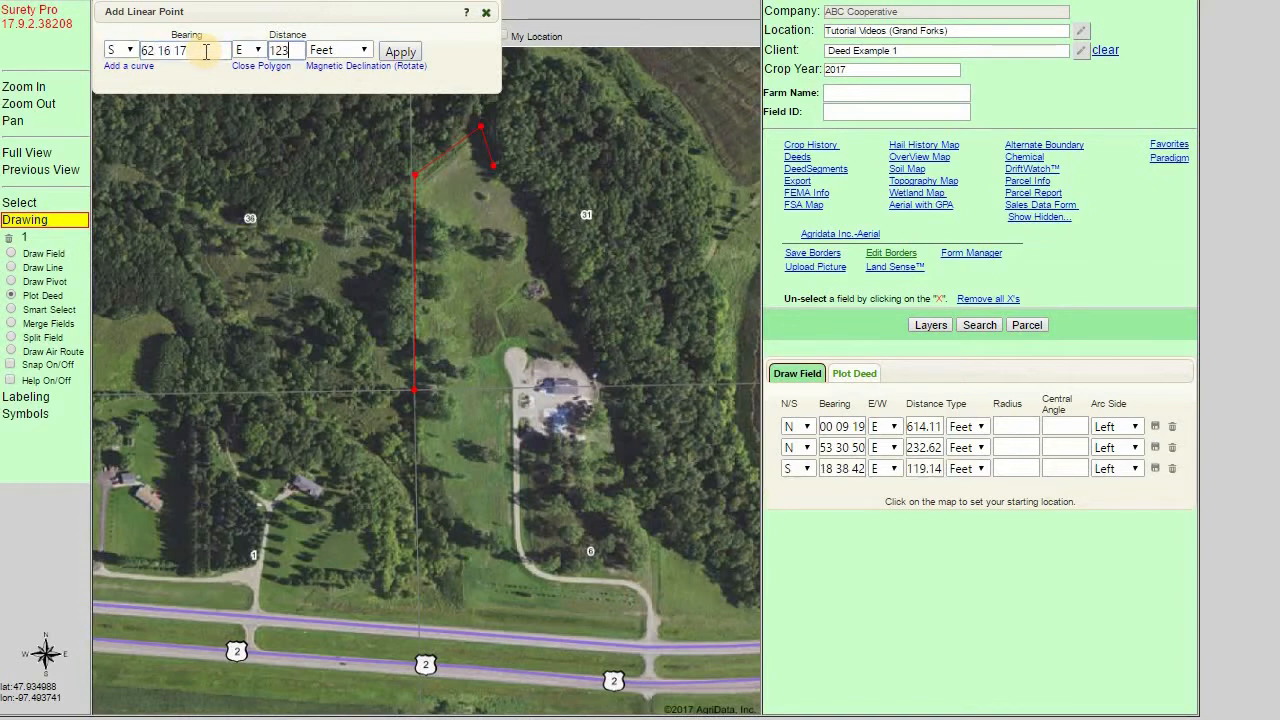
pyautogui.press('Return')
# - Add the fifth deed line with bearing S 19 03 27 E and distance 379.3 feet
pyautogui.write('19 03')
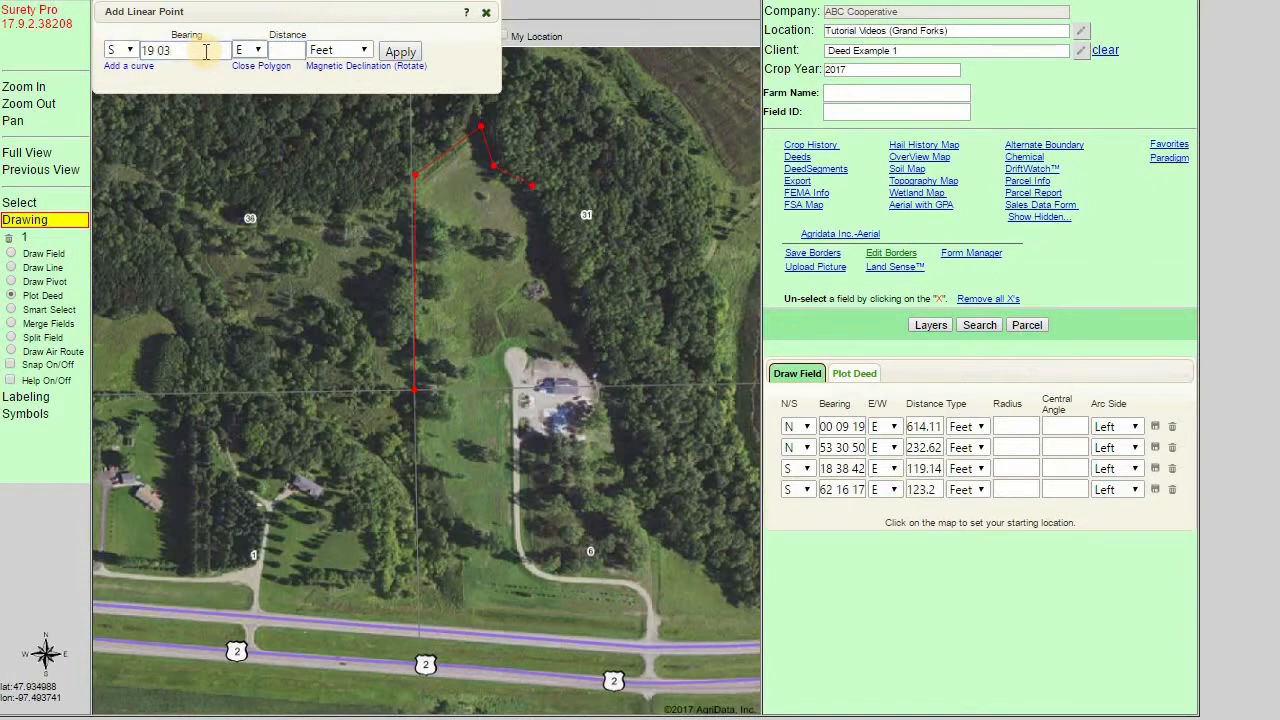
pyautogui.write(' 27')
pyautogui.press('Tab')
pyautogui.write('379.3')
pyautogui.press('Return')
# - Add the sixth deed line with bearing S 26 06 26 E and distance 216.69 feet
pyautogui.write('26 06 26')
pyautogui.press('Tab')
pyautogui.write('216.69')
pyautogui.press('Return')
# - Add the seventh deed line with bearing S 19 24 05 E and distance 380.01 feet
pyautogui.write('19 24 05')
pyautogui.press('Tab')
pyautogui.press('e')
pyautogui.press('Tab')
pyautogui.write('380.01')
pyautogui.press('Return')
# - Add the eighth deed line with bearing S 00 08 W and distance 285.25 feet
pyautogui.write('00 08')
pyautogui.press('Tab')
pyautogui.press('w')
pyautogui.press('Tab')
pyautogui.write('285.25')
pyautogui.press('Return')
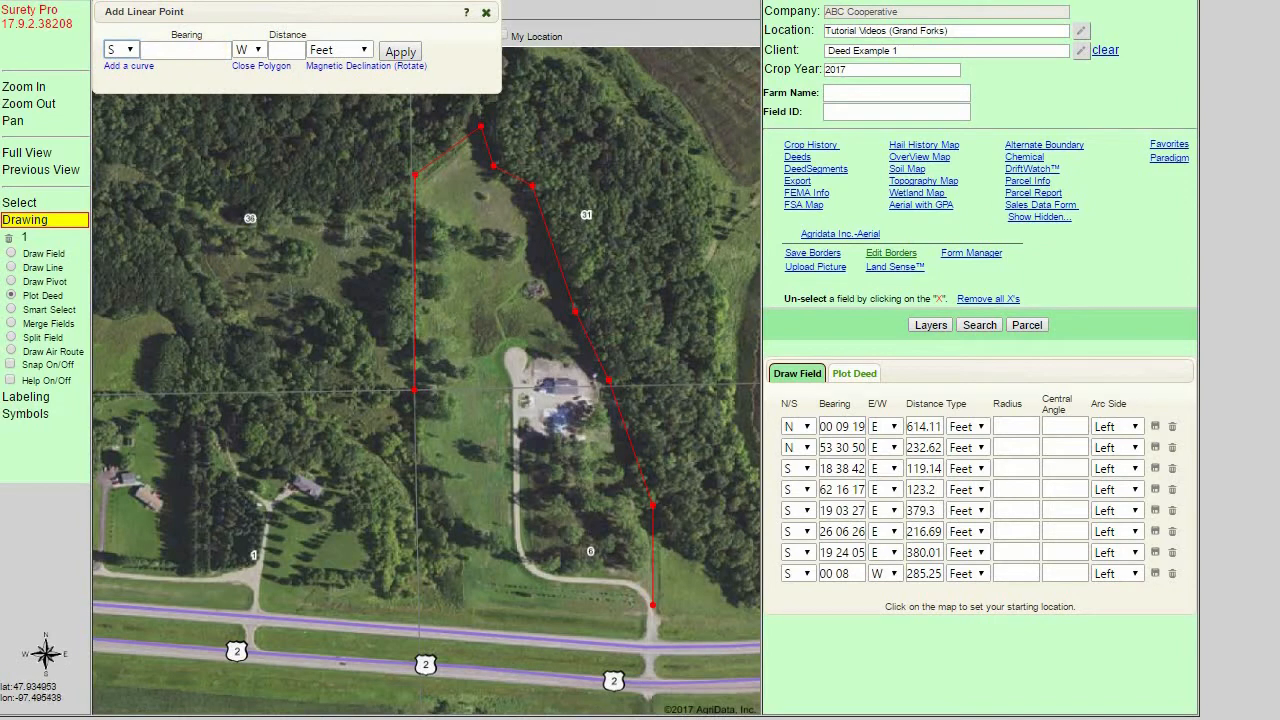
# - Consult the deed text for the ninth call, start a curved segment, and set its distance to 137.17 feet
pyautogui.hotkey('alt', 'Tab')
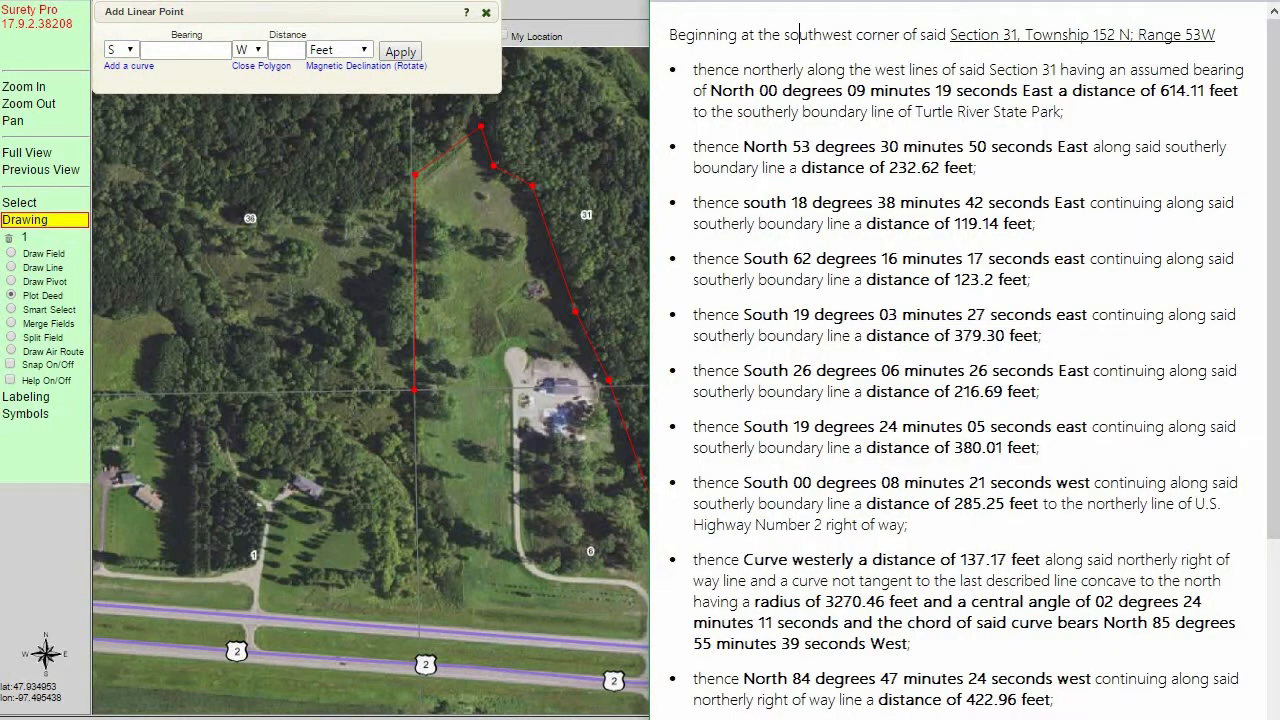
pyautogui.scroll(-1, 840, 520)
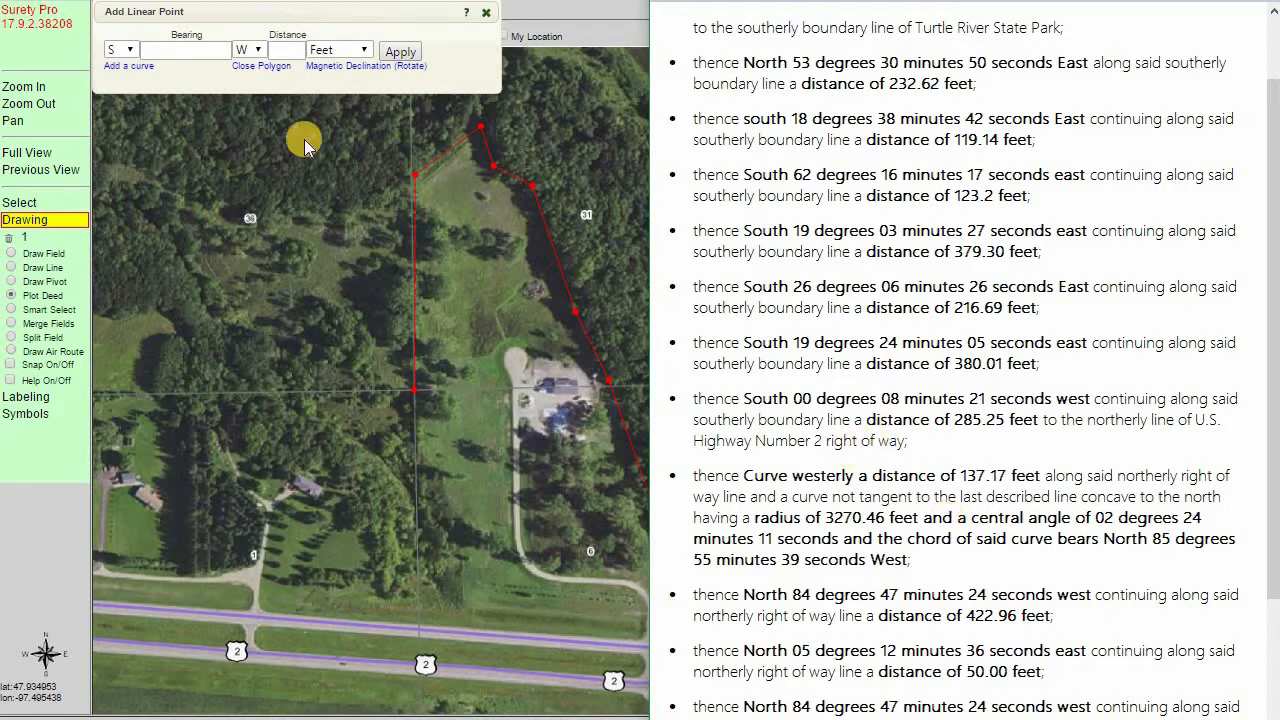
pyautogui.click(140, 70)
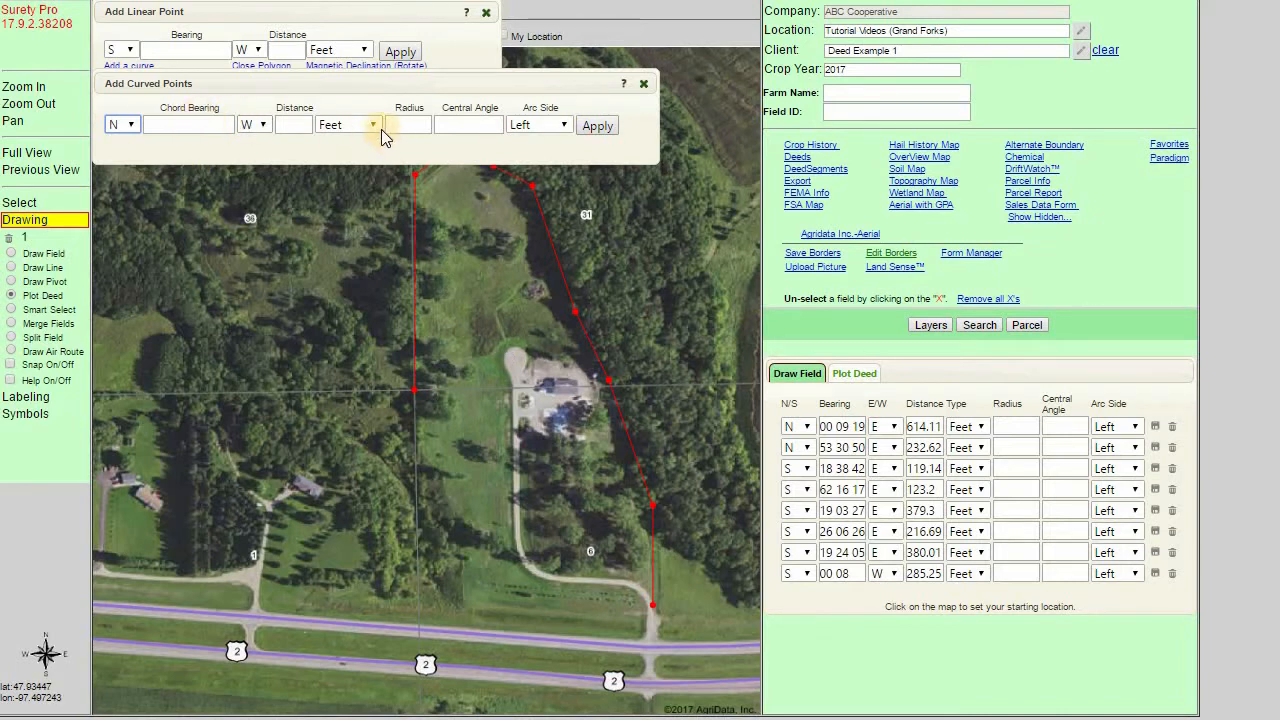
pyautogui.click(296, 127)
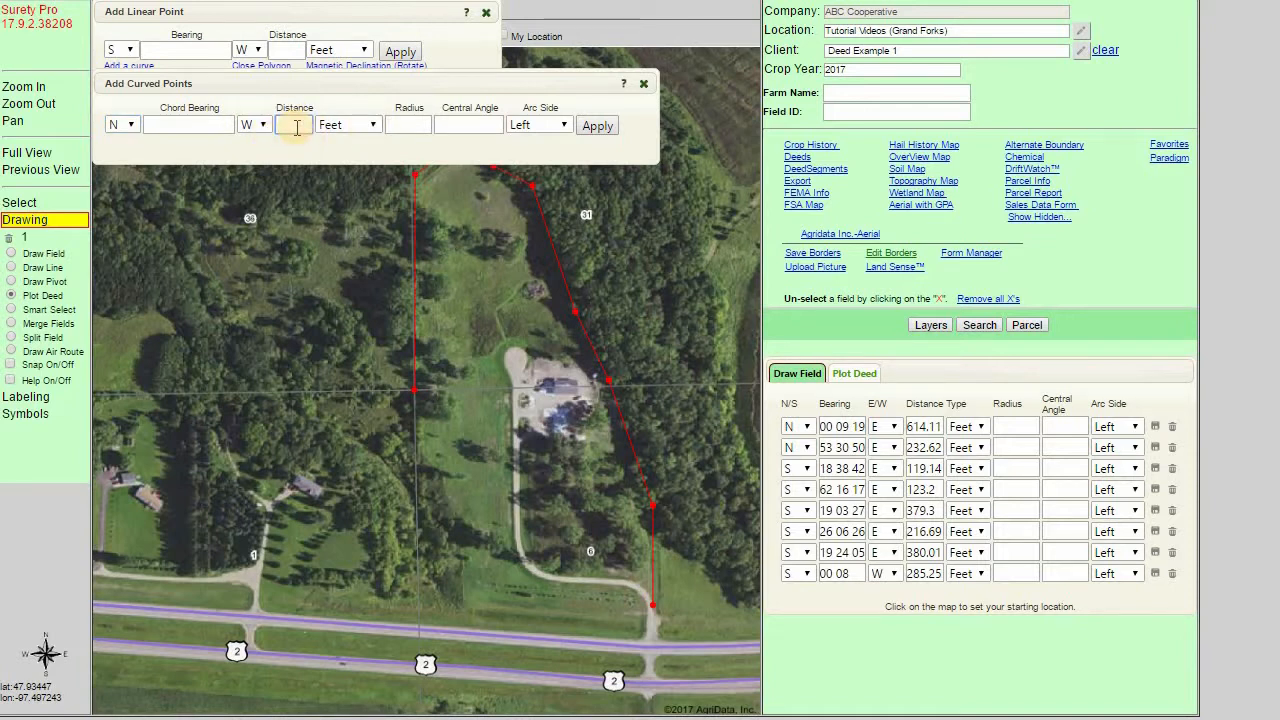
pyautogui.write('137.17')
pyautogui.click(296, 127)
pyautogui.write('.')
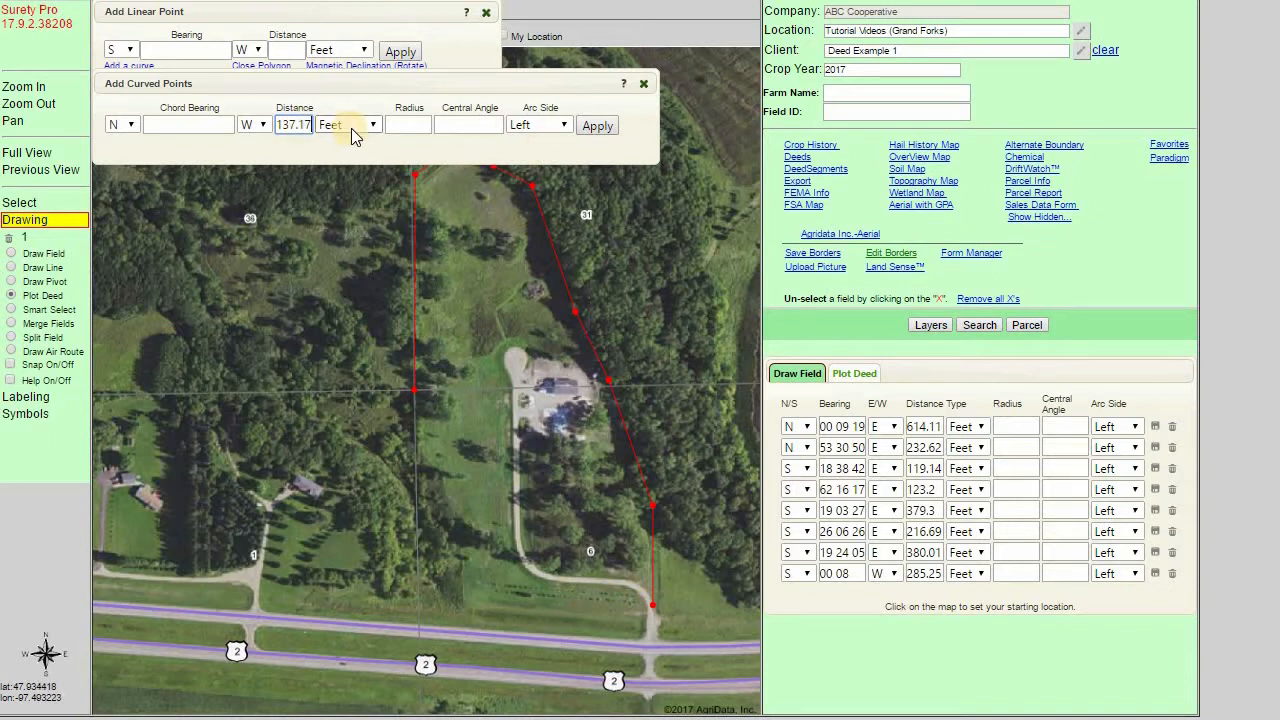
# - Set the curve's radius to 3270.46 and its central angle to 02 24 11
pyautogui.click(466, 124)
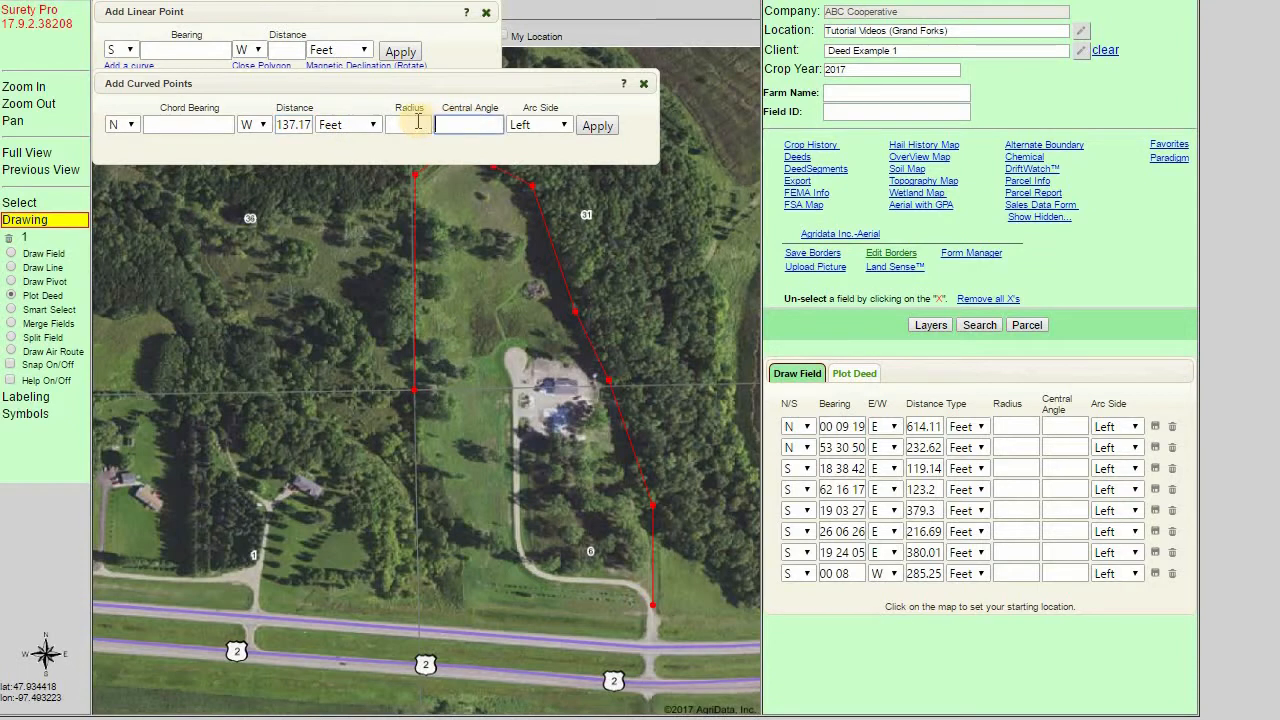
pyautogui.click(419, 121)
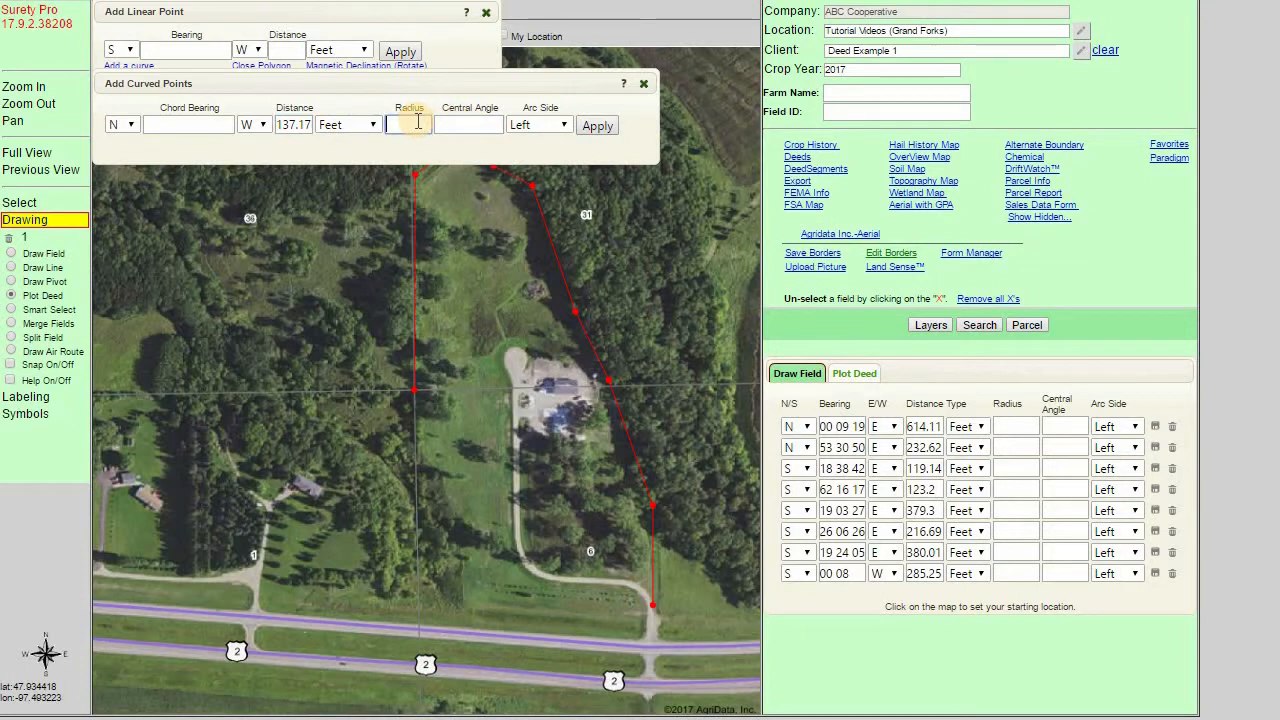
pyautogui.write('3270.16')
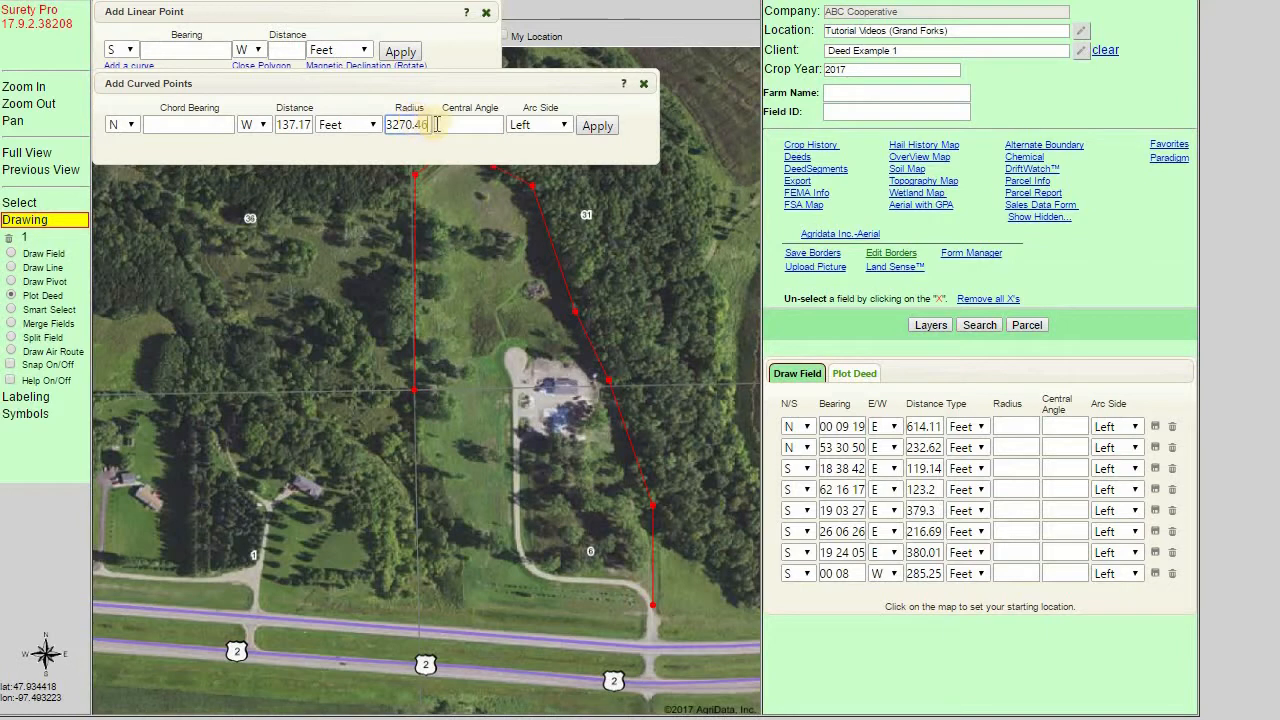
pyautogui.click(438, 124)
pyautogui.write('2 24')
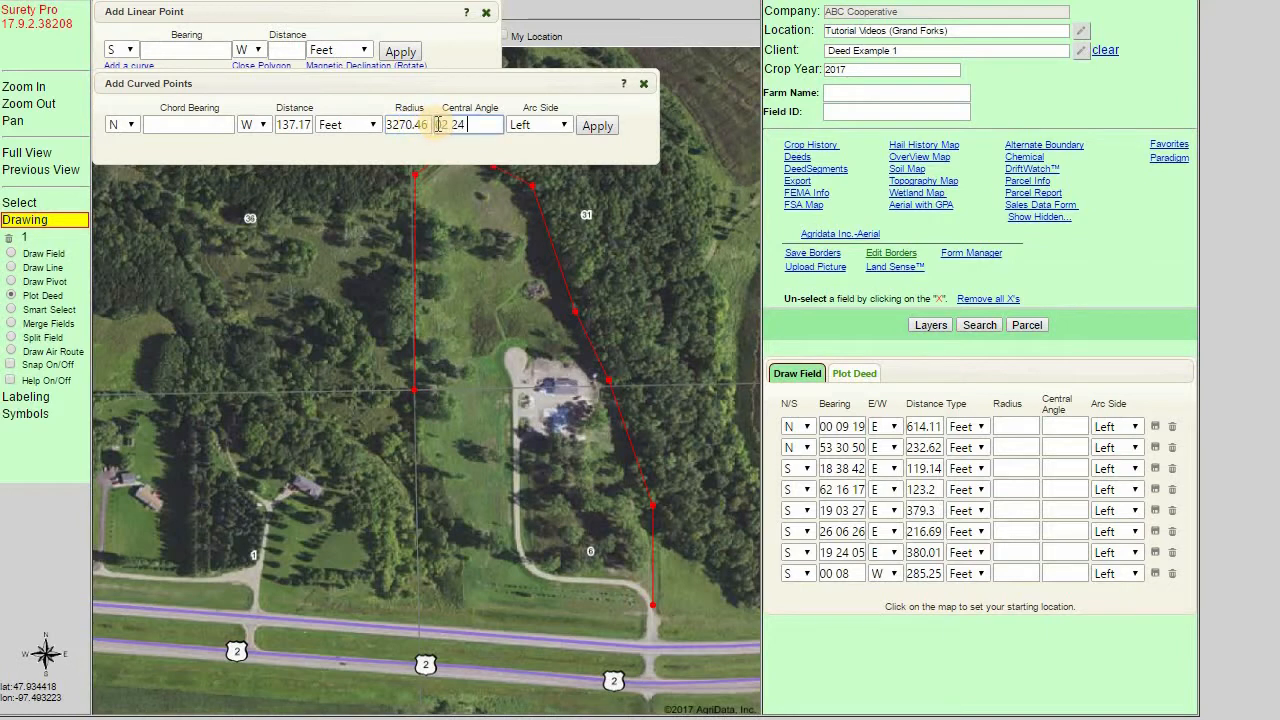
pyautogui.write(' 11')
# - Set the chord bearing to N 85 55 39 W and add the curve to the deed with the arc side left
pyautogui.click(155, 121)
pyautogui.write('85 55 39')
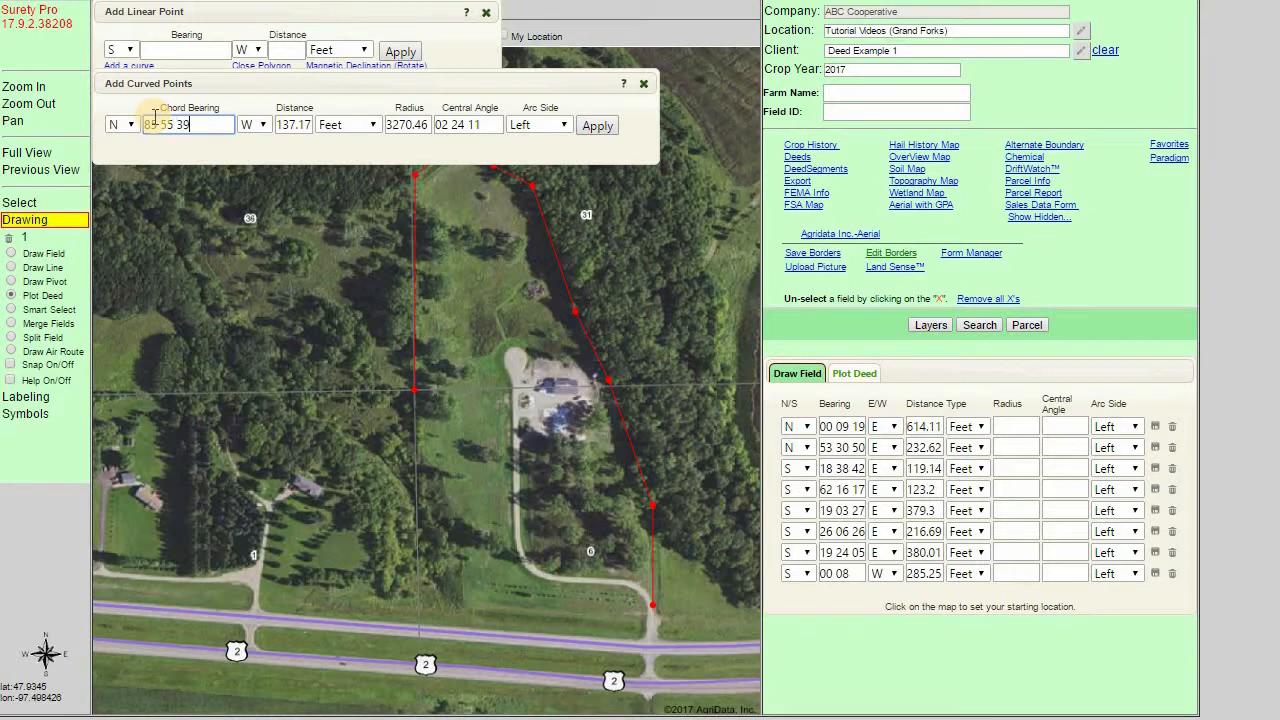
pyautogui.click(159, 135)
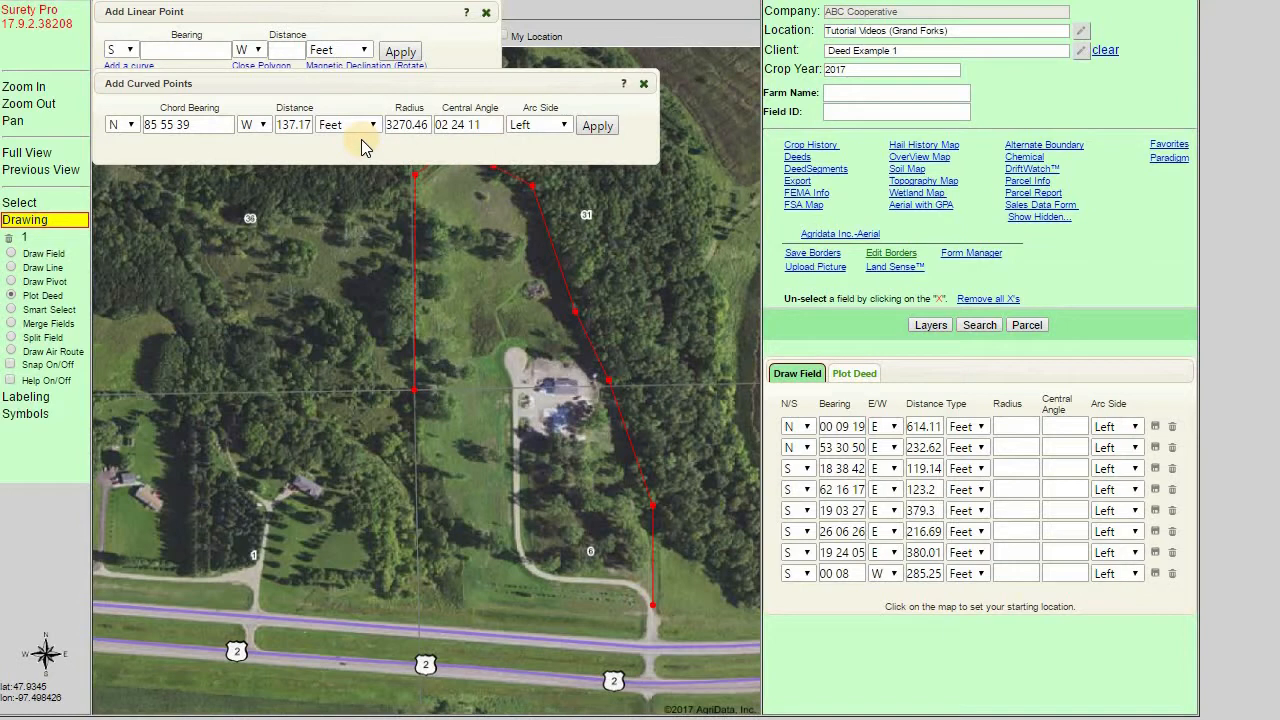
pyautogui.click(607, 126)
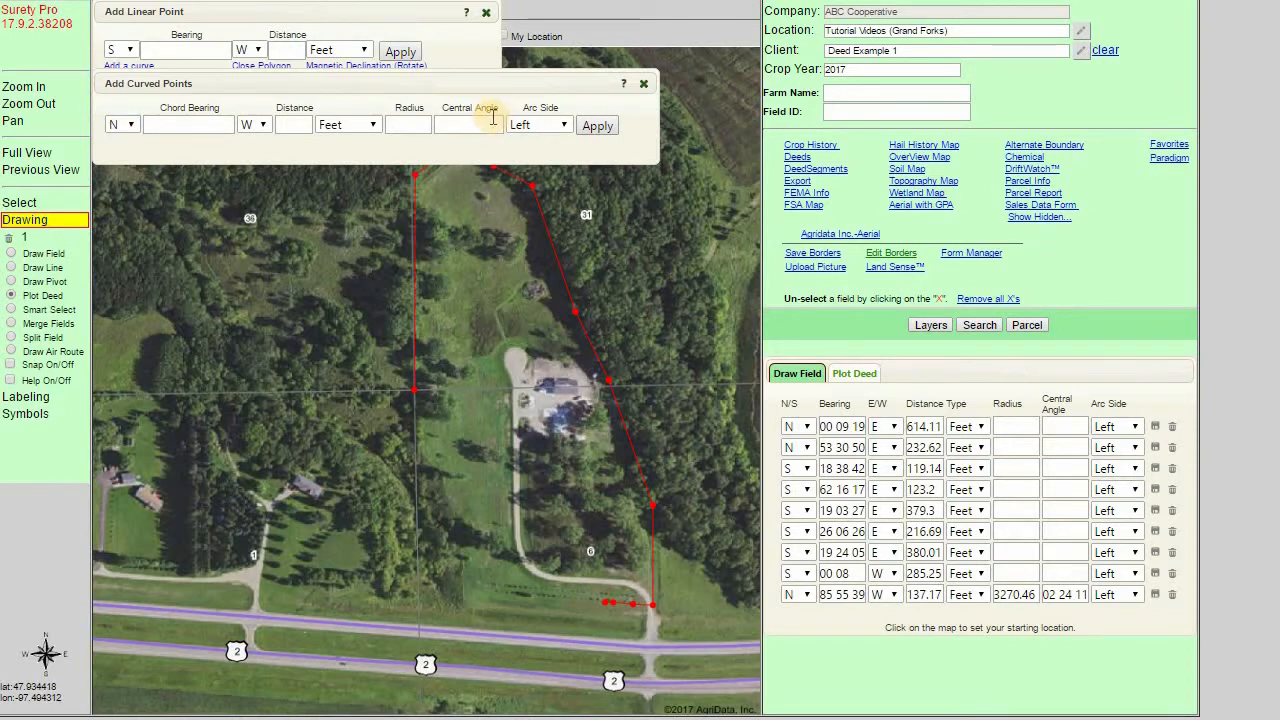
pyautogui.click(643, 85)
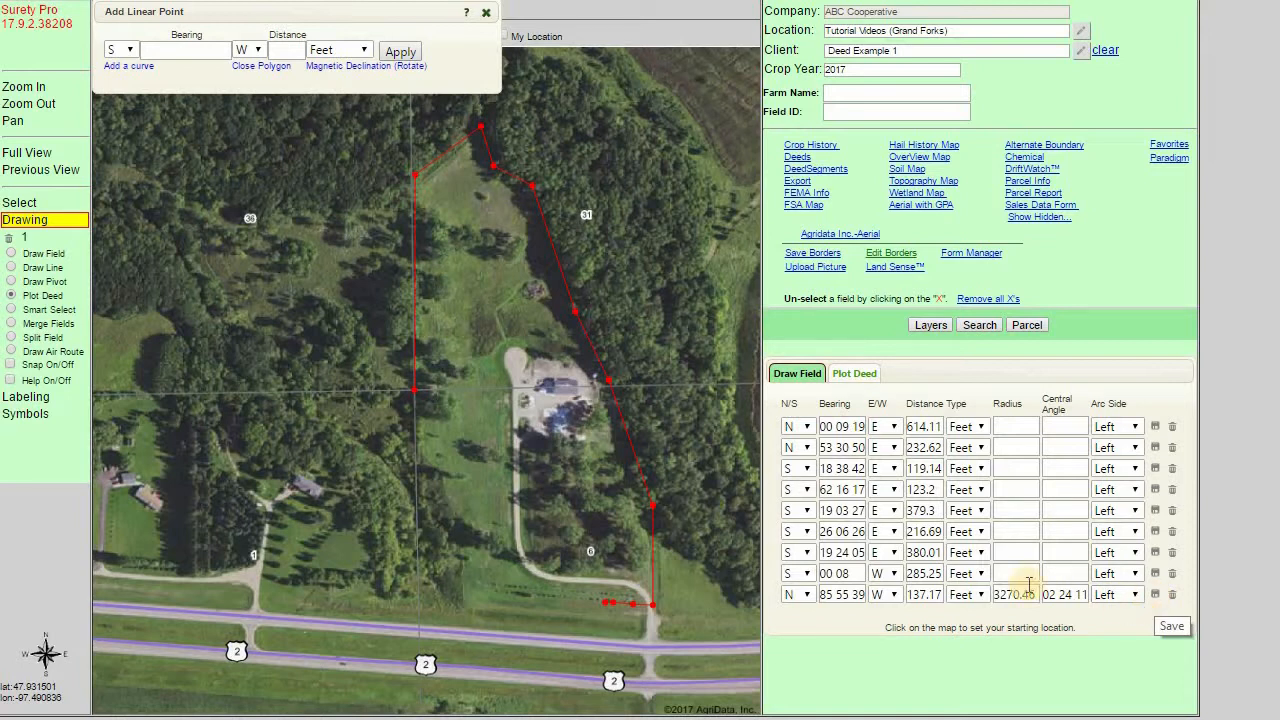
# - Add the tenth deed line with bearing N 84 47 24 W and distance 422.96 feet
pyautogui.click(187, 52)
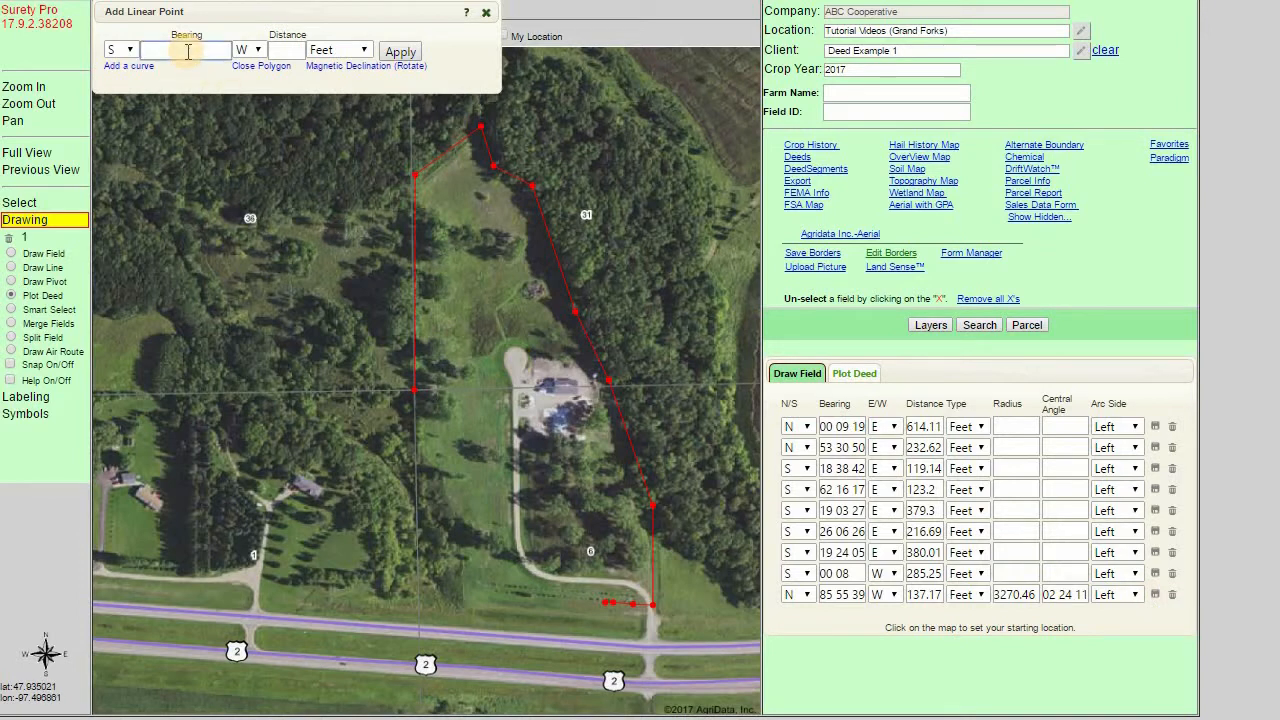
pyautogui.click(128, 50)
pyautogui.click(126, 63)
pyautogui.press('Tab')
pyautogui.write('84 47 24')
pyautogui.press('Tab')
pyautogui.press('Tab')
pyautogui.write('422.96')
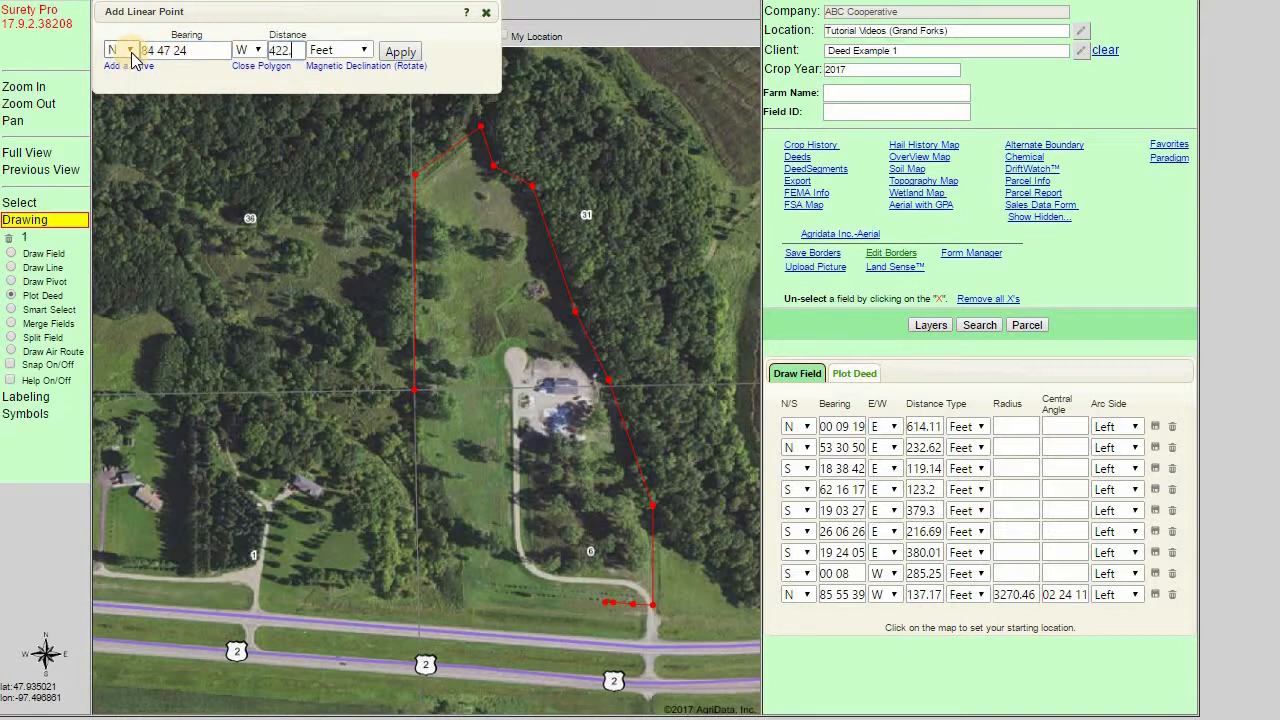
pyautogui.press('Return')
# - Add the eleventh deed line with bearing N 05 12 36 E and distance 50 feet
pyautogui.write('05 12 36')
pyautogui.press('Tab')
pyautogui.press('e')
pyautogui.press('Tab')
pyautogui.write('50')
pyautogui.press('Return')
# - Add the twelfth deed line with bearing N 84 47 24 W and distance 127.64 feet
pyautogui.write('84 47 24')
pyautogui.press('Tab')
pyautogui.press('w')
pyautogui.press('Tab')
pyautogui.write('127.64')
pyautogui.press('Return')
# - Add the final deed line with bearing N 00 00 08 E and distance 505.01 feet
pyautogui.write('00 00 08')
pyautogui.press('Tab')
pyautogui.press('e')
pyautogui.press('Tab')
pyautogui.write('505.01')
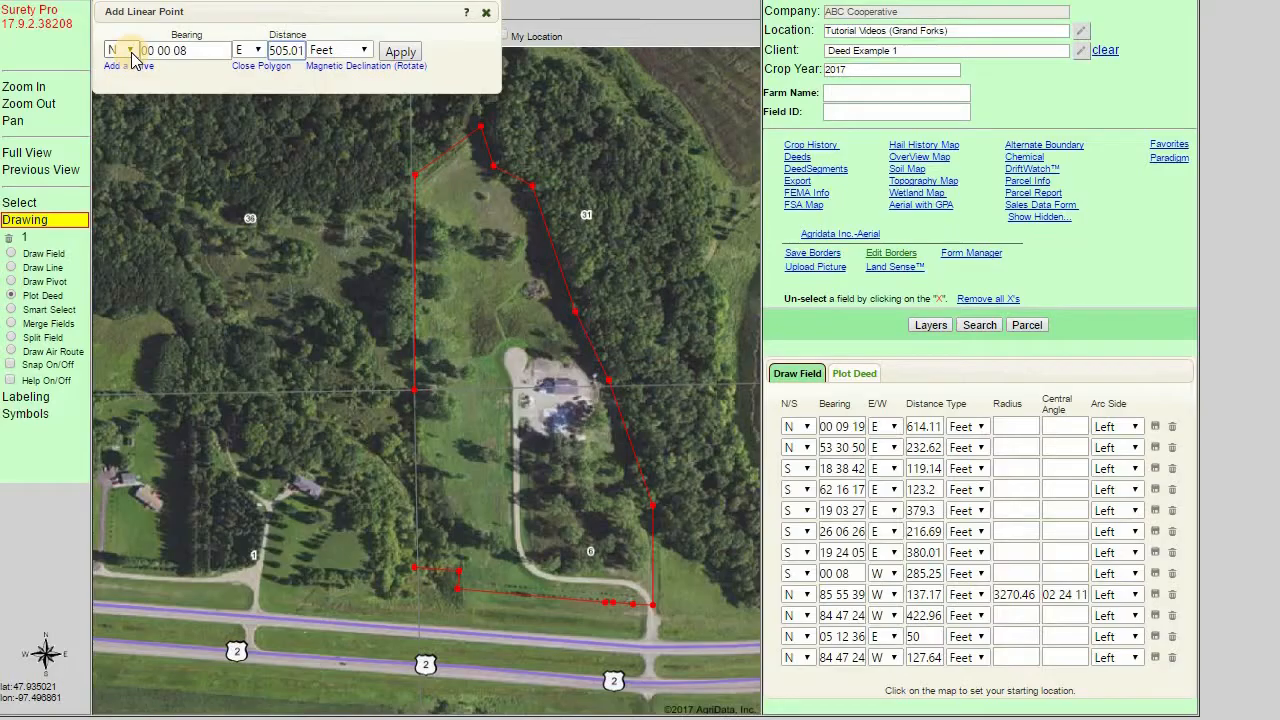
pyautogui.press('Tab')
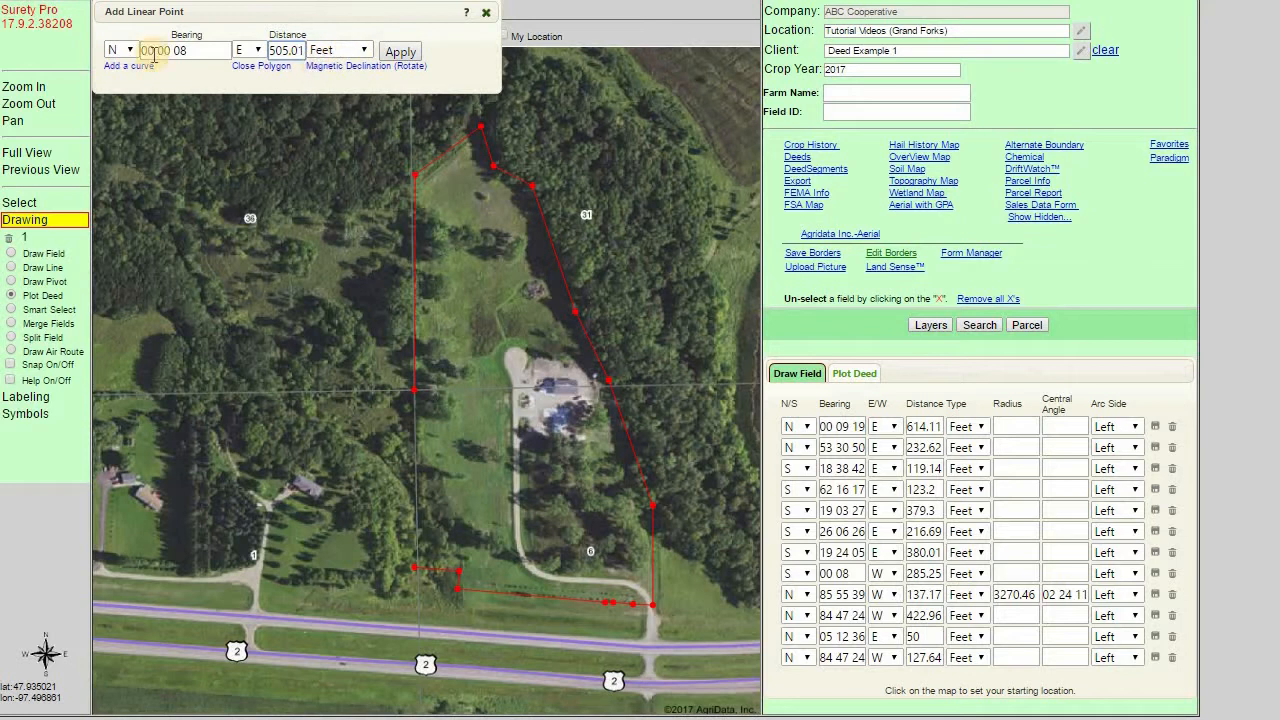
pyautogui.click(401, 52)
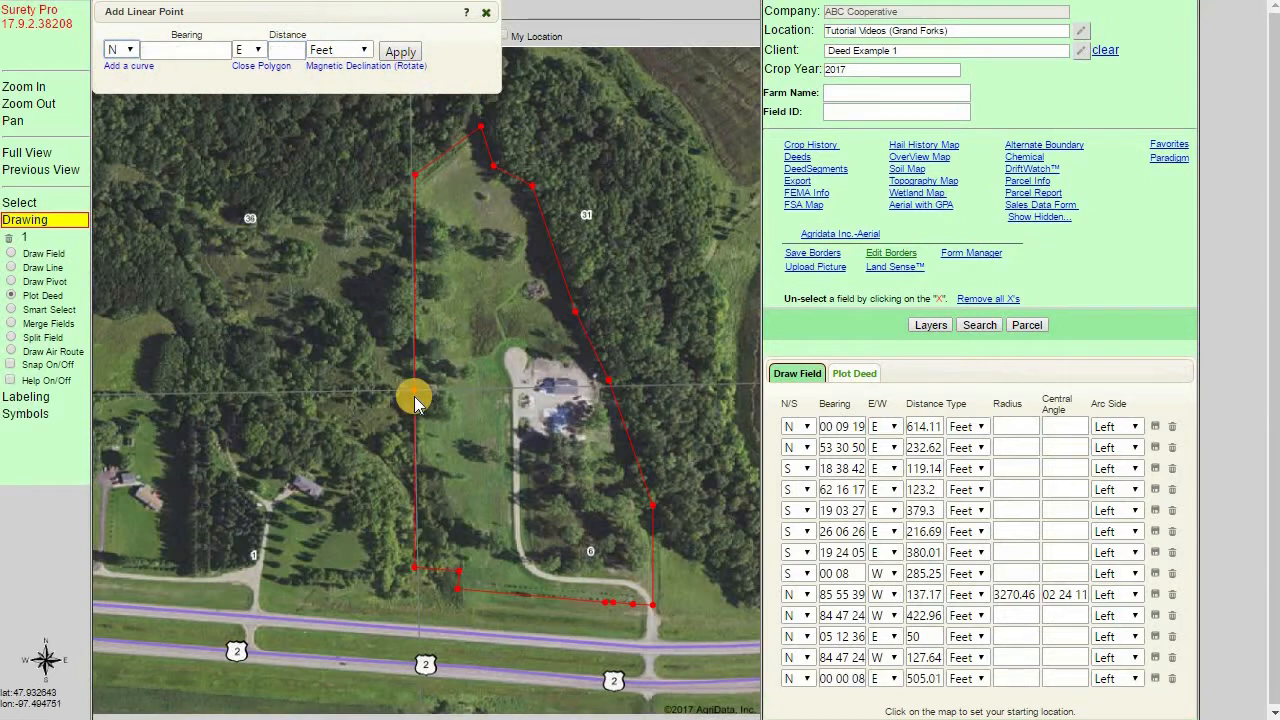
# - Check how the last line meets the point of beginning and close the deed polygon
pyautogui.scroll(3, 419, 392)
pyautogui.scroll(3, 420, 376)
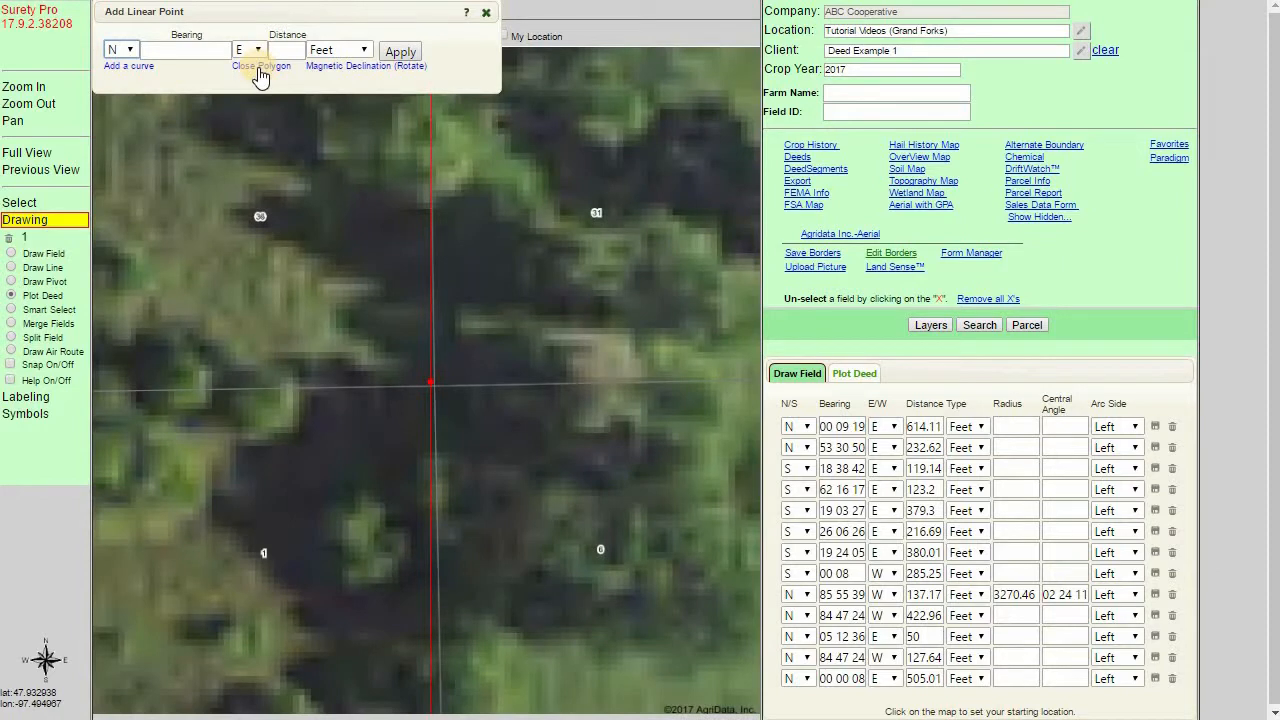
pyautogui.scroll(-3, 449, 374)
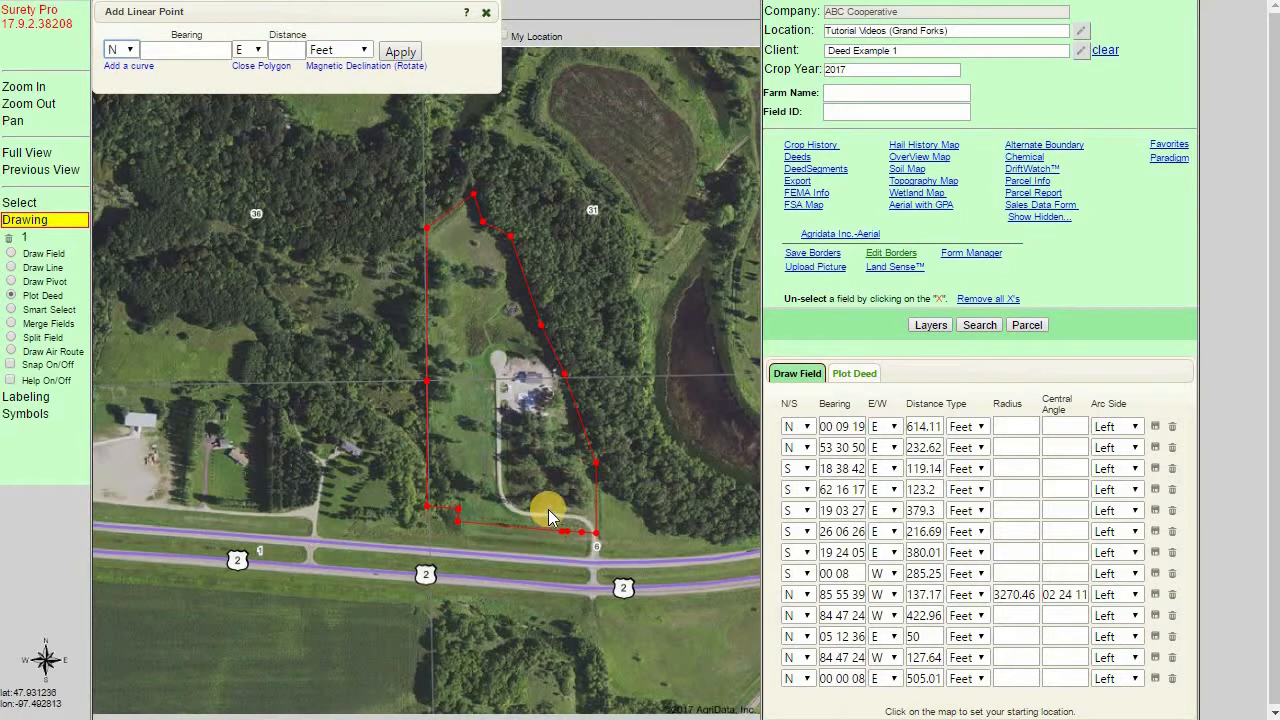
pyautogui.click(262, 68)
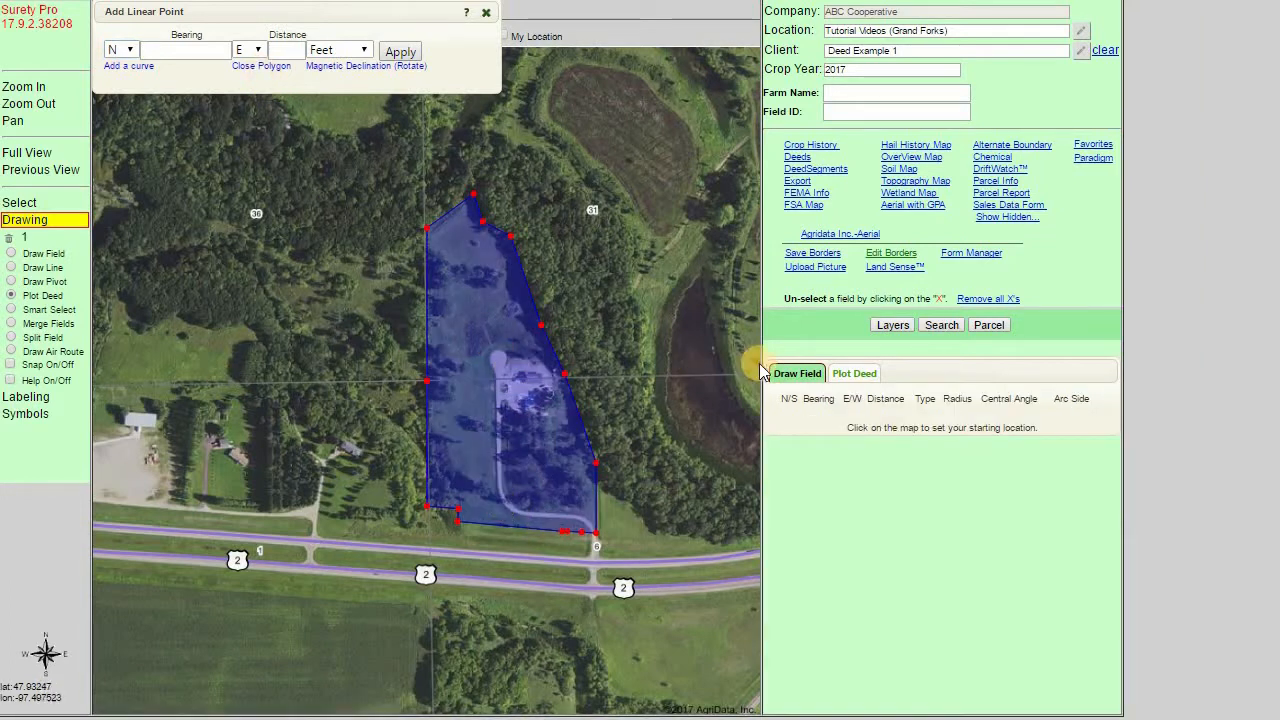
# - Compare the plotted parcel's acreage with the acreage stated at the end of the deed text
pyautogui.click(799, 372)
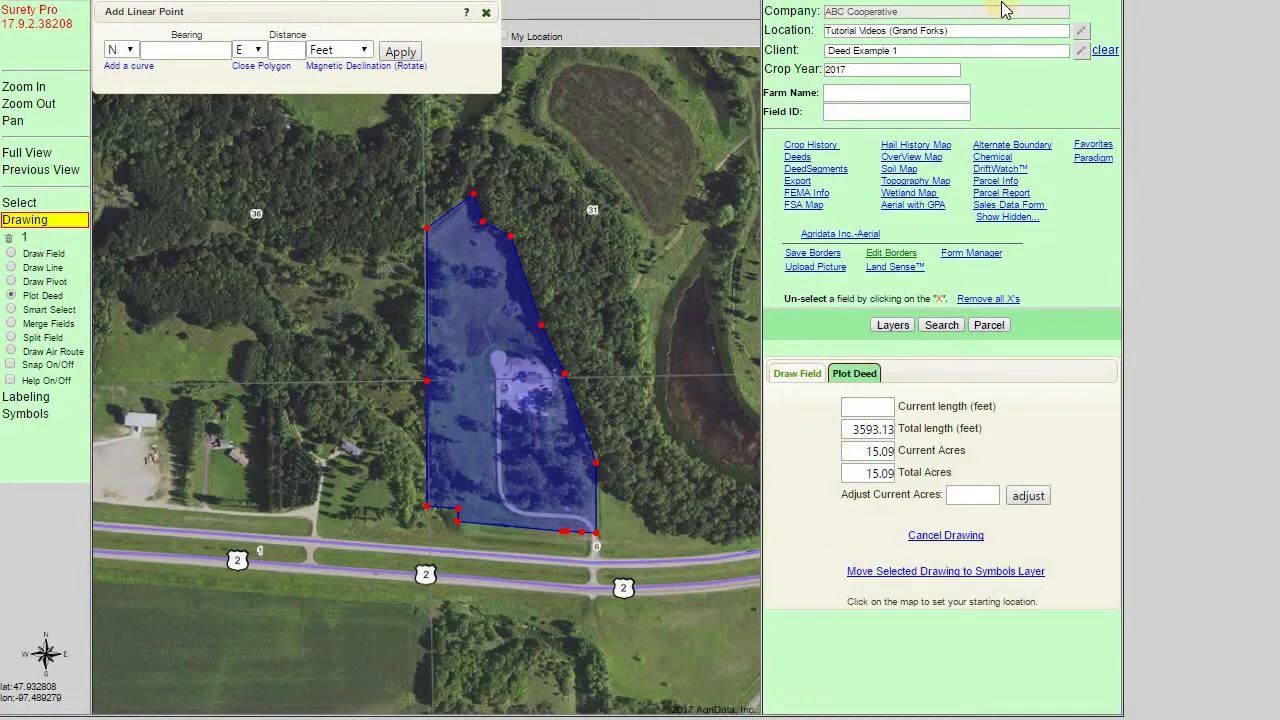
pyautogui.hotkey('alt', 'Tab')
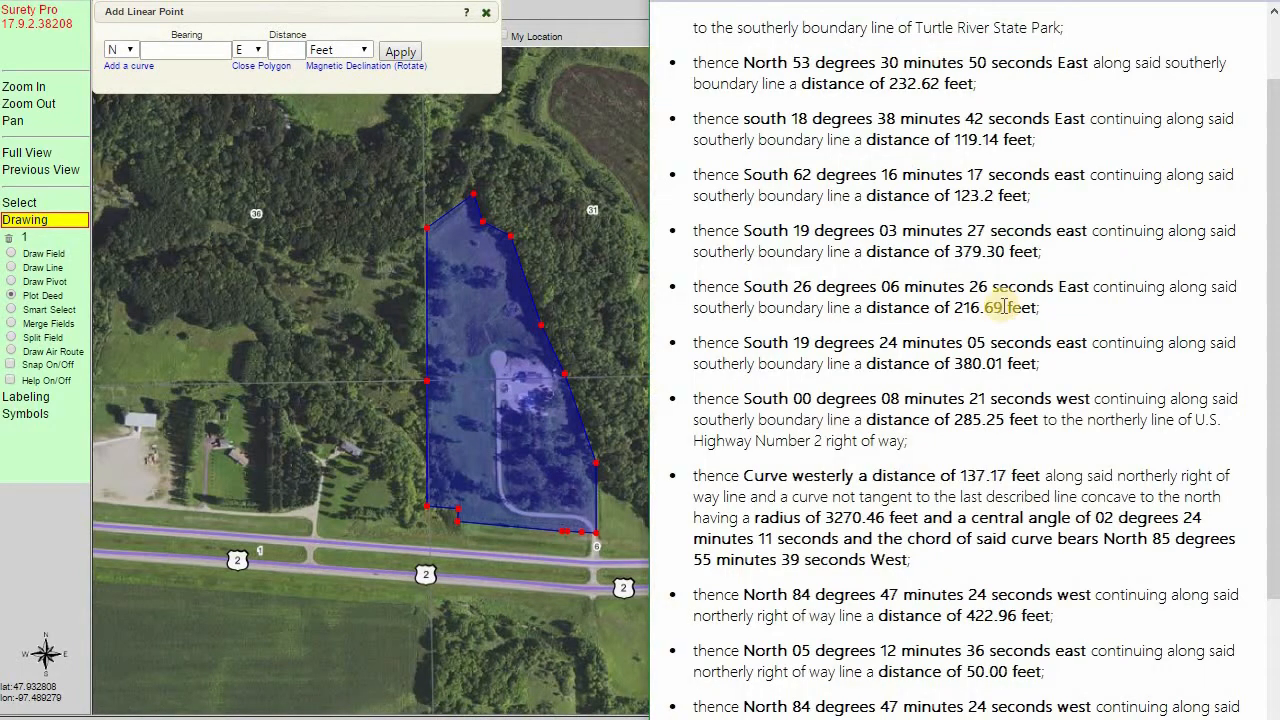
pyautogui.scroll(-2, 1025, 475)
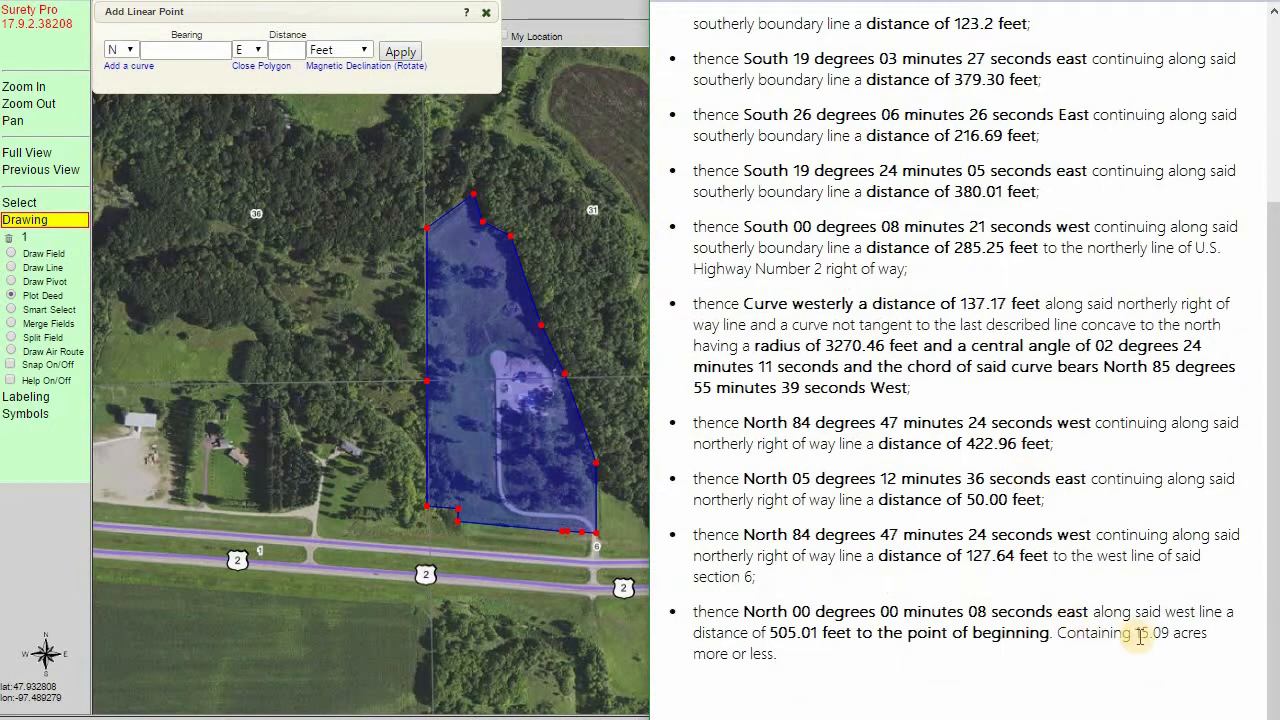
pyautogui.moveTo(1136, 634); pyautogui.dragTo(1209, 634)
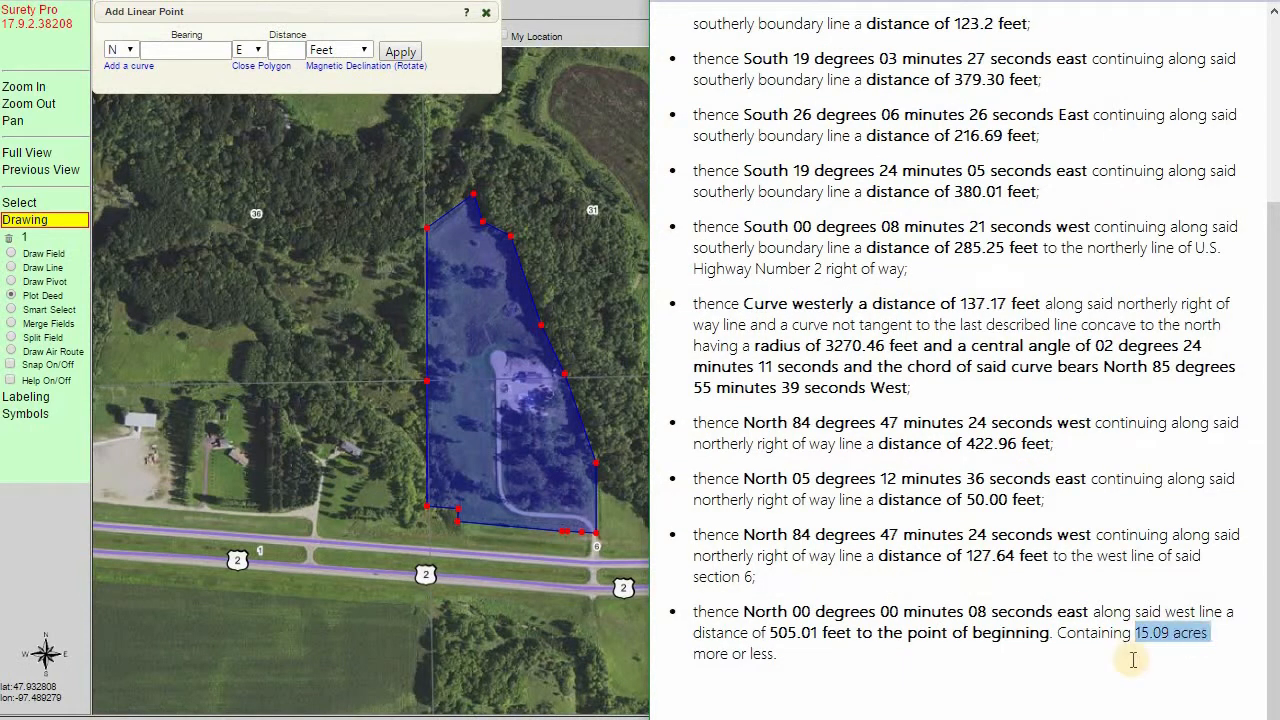
pyautogui.click(1125, 651)
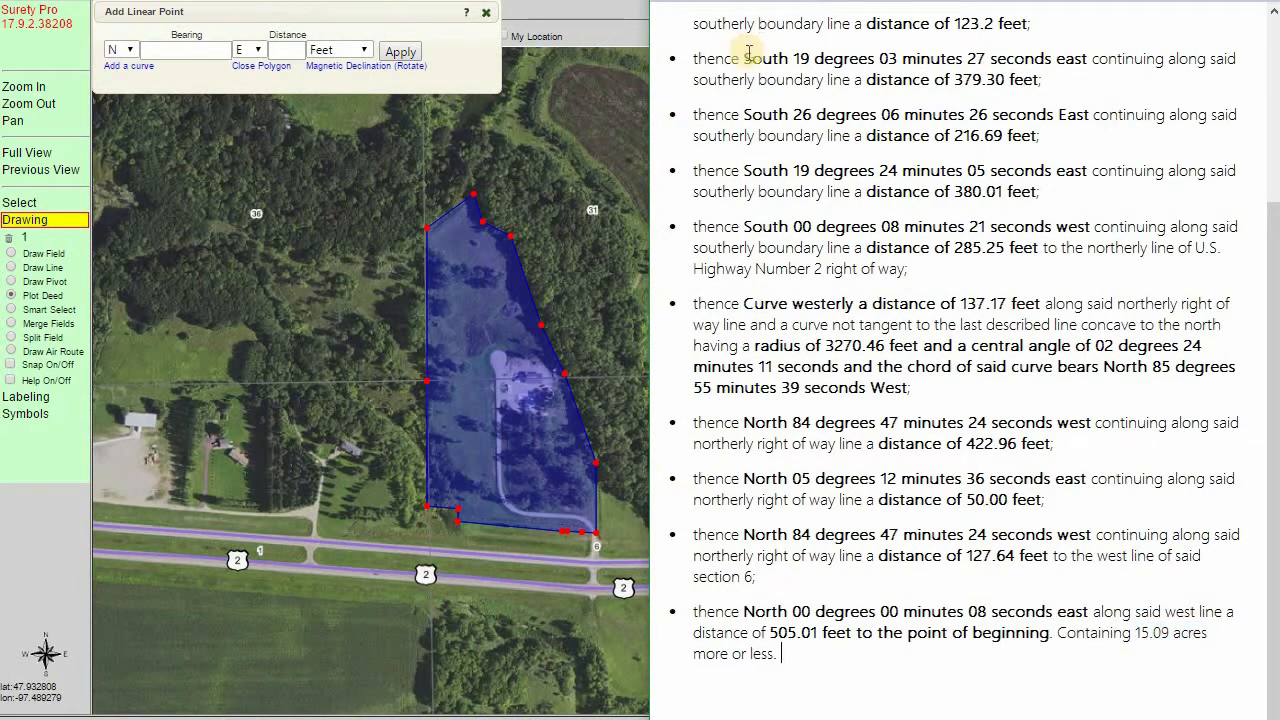
pyautogui.click(468, 32)
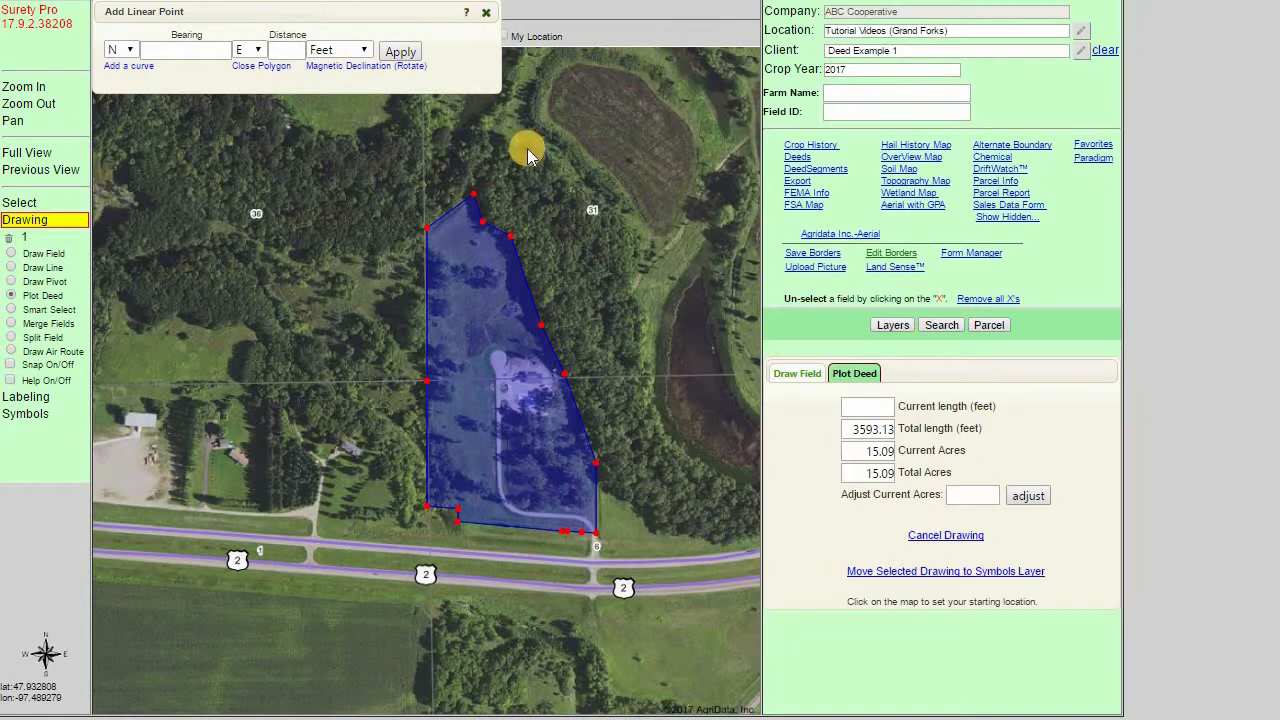
# - Examine the parcel's northern corners and southern edge against the aerial imagery
pyautogui.click(458, 212)
pyautogui.scroll(1, 586, 390)
pyautogui.scroll(1, 484, 365)
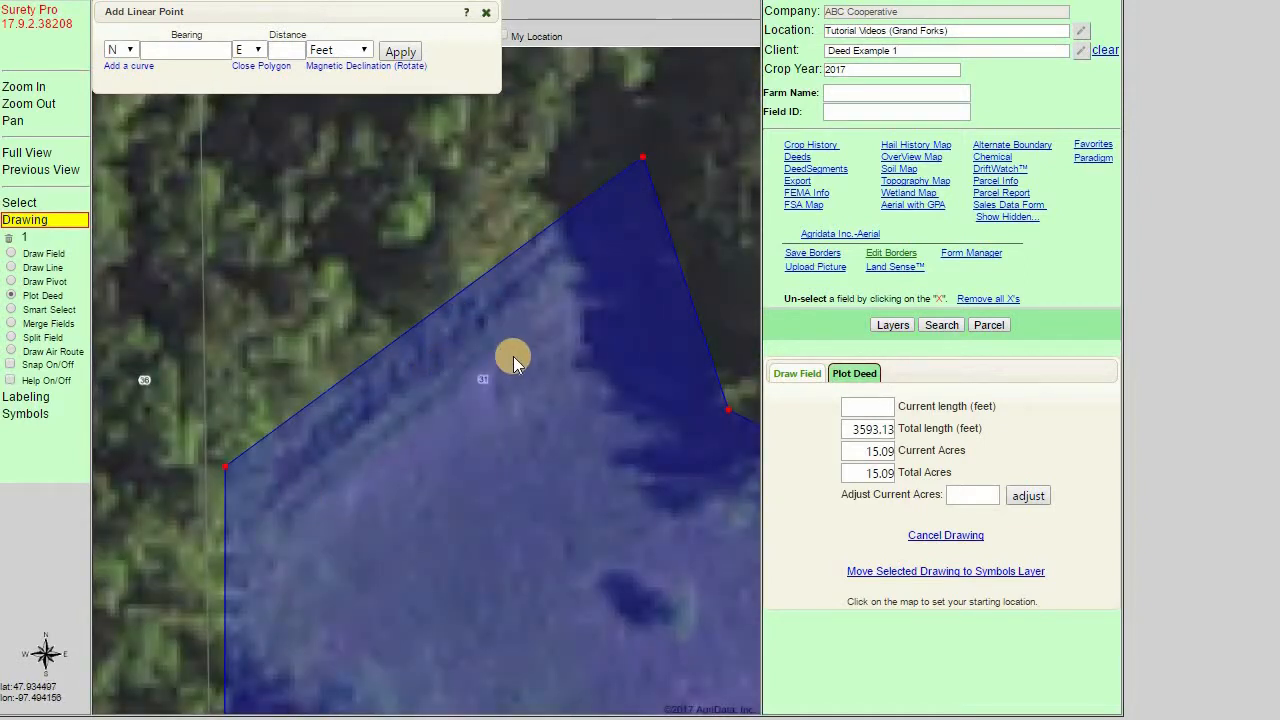
pyautogui.scroll(-1, 507, 428)
pyautogui.scroll(-1, 485, 523)
pyautogui.scroll(-1, 505, 585)
pyautogui.scroll(1, 517, 608)
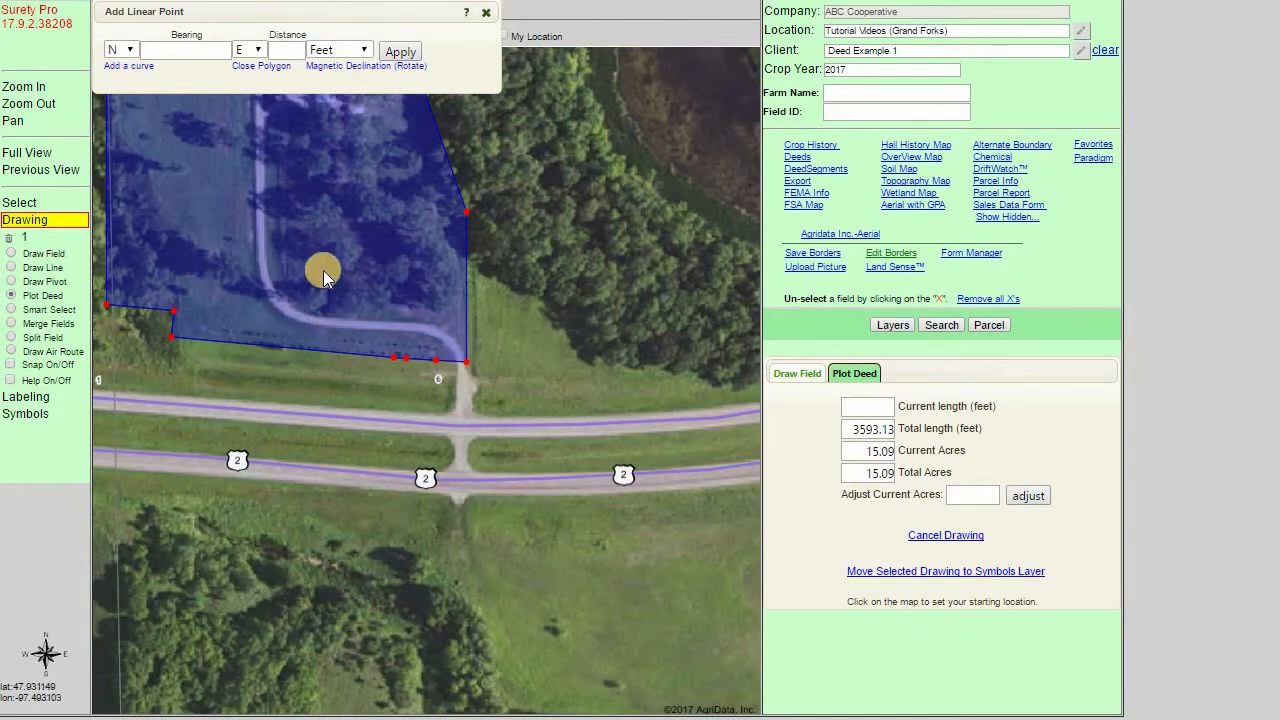
# - Use Smart Select to shift the whole plotted parcel slightly southeast, checking its northern corners against the imagery
pyautogui.click(44, 310)
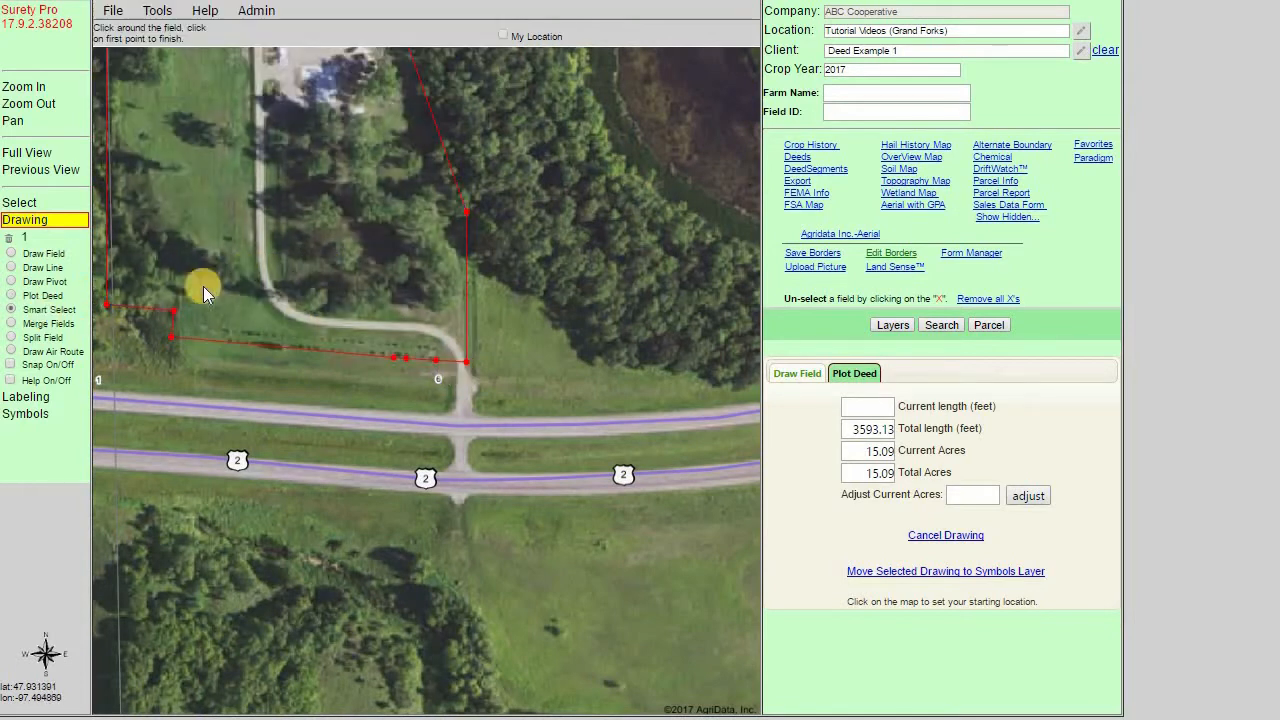
pyautogui.click(272, 226)
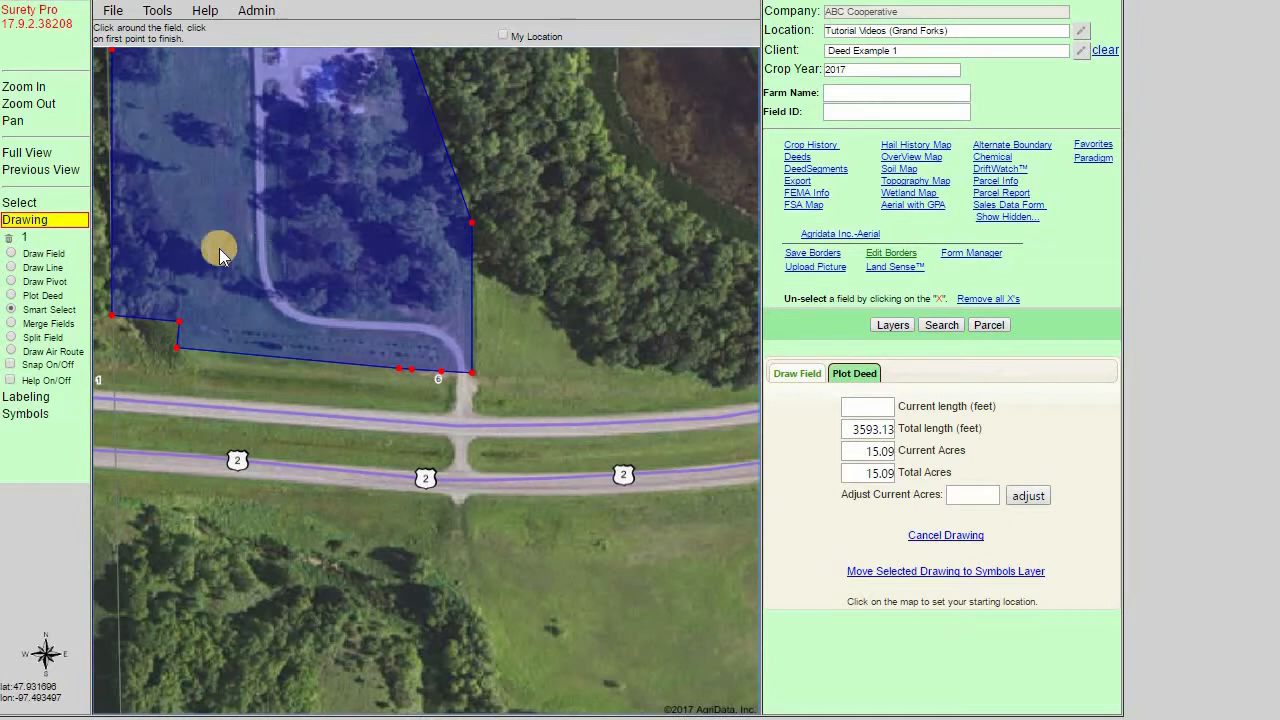
pyautogui.scroll(-3, 208, 98)
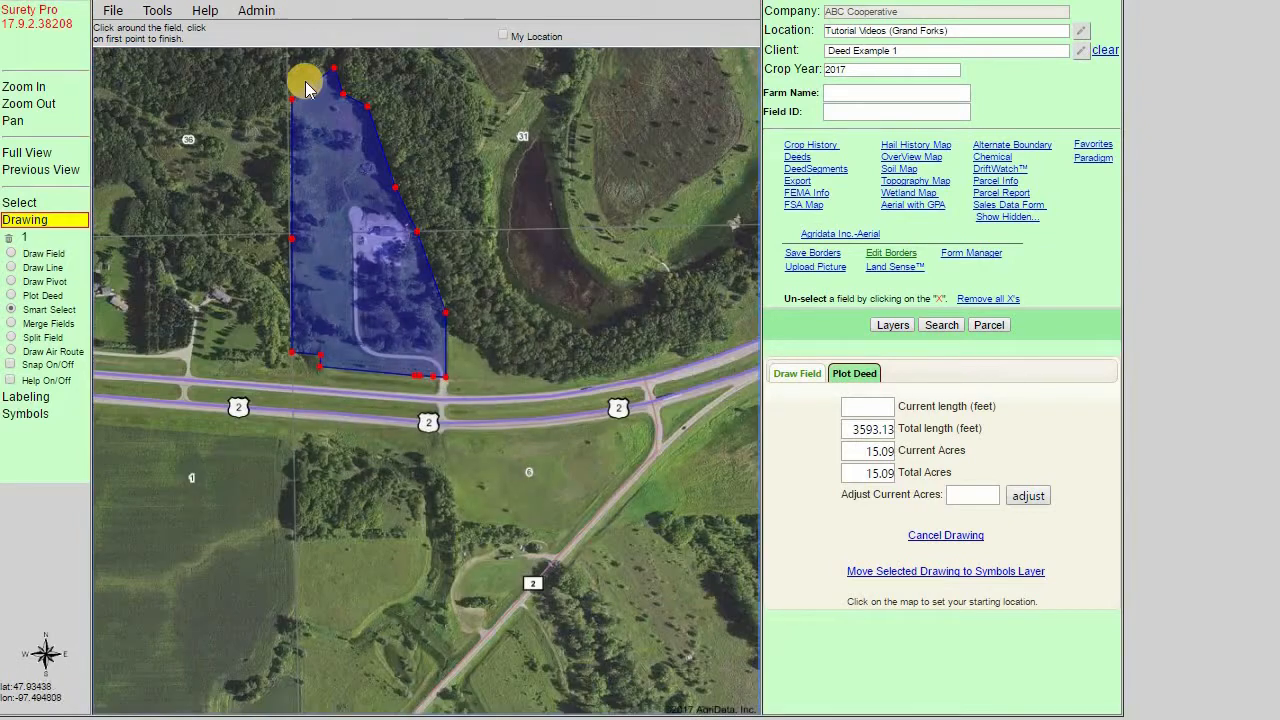
pyautogui.scroll(3, 451, 460)
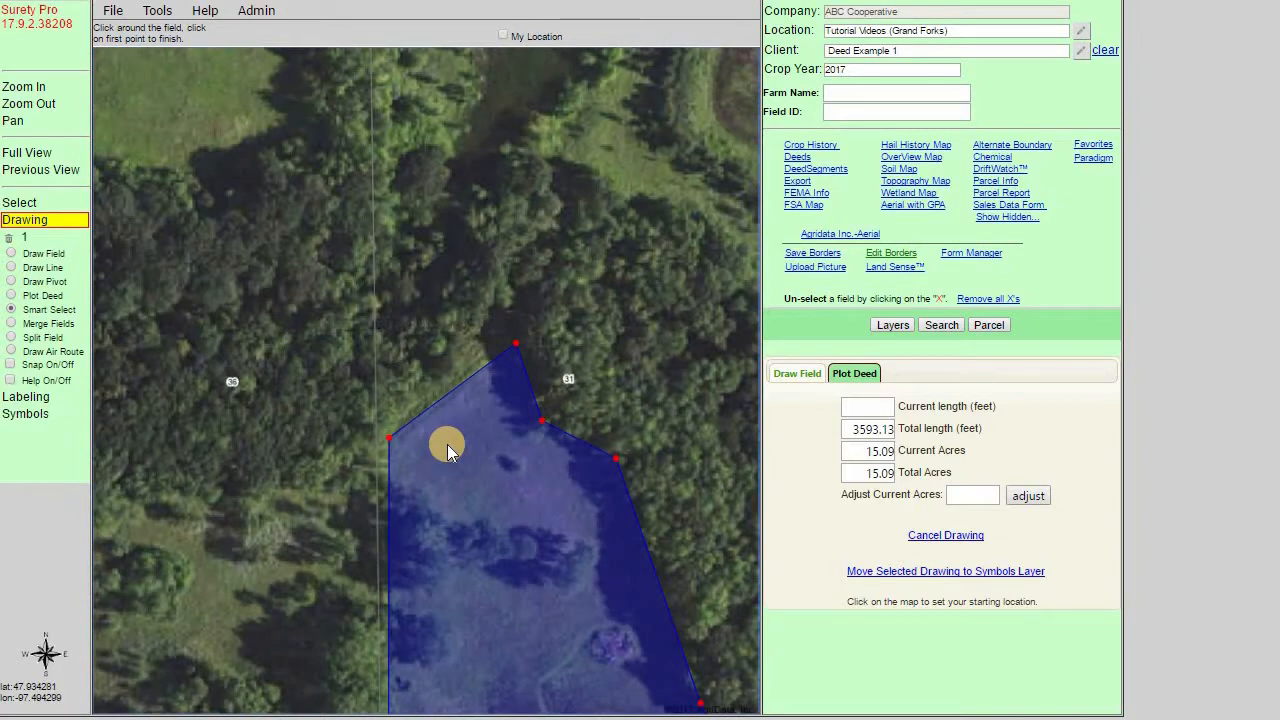
pyautogui.scroll(-3, 469, 449)
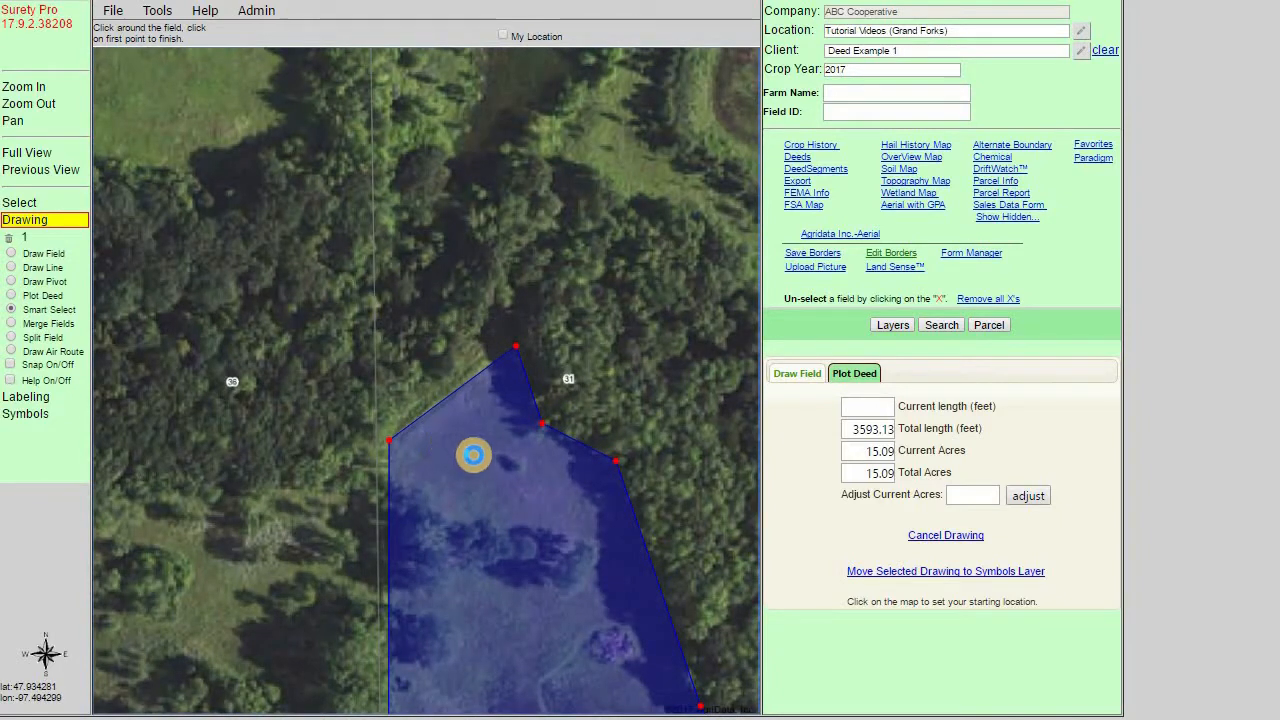
pyautogui.scroll(-3, 486, 609)
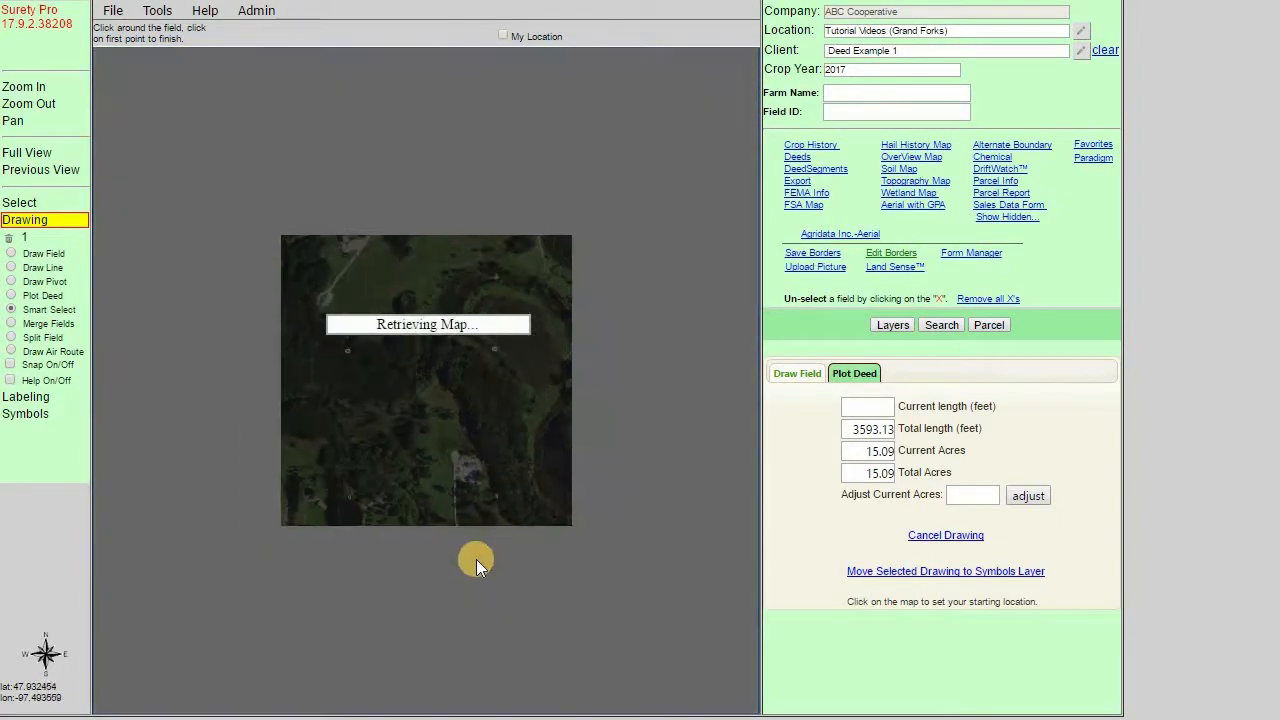
# - Save the plotted deed parcel as a border for the current client and mark the saved parcel as selected on the map
pyautogui.scroll(3, 466, 456)
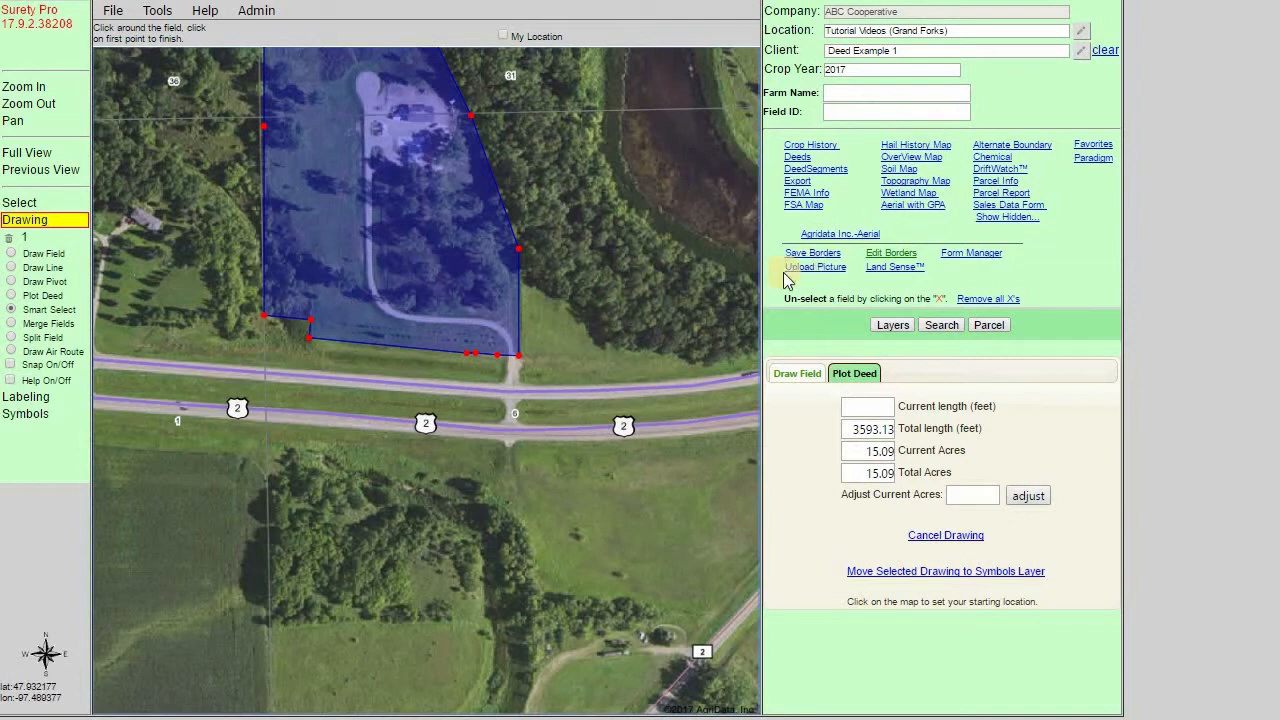
pyautogui.click(810, 256)
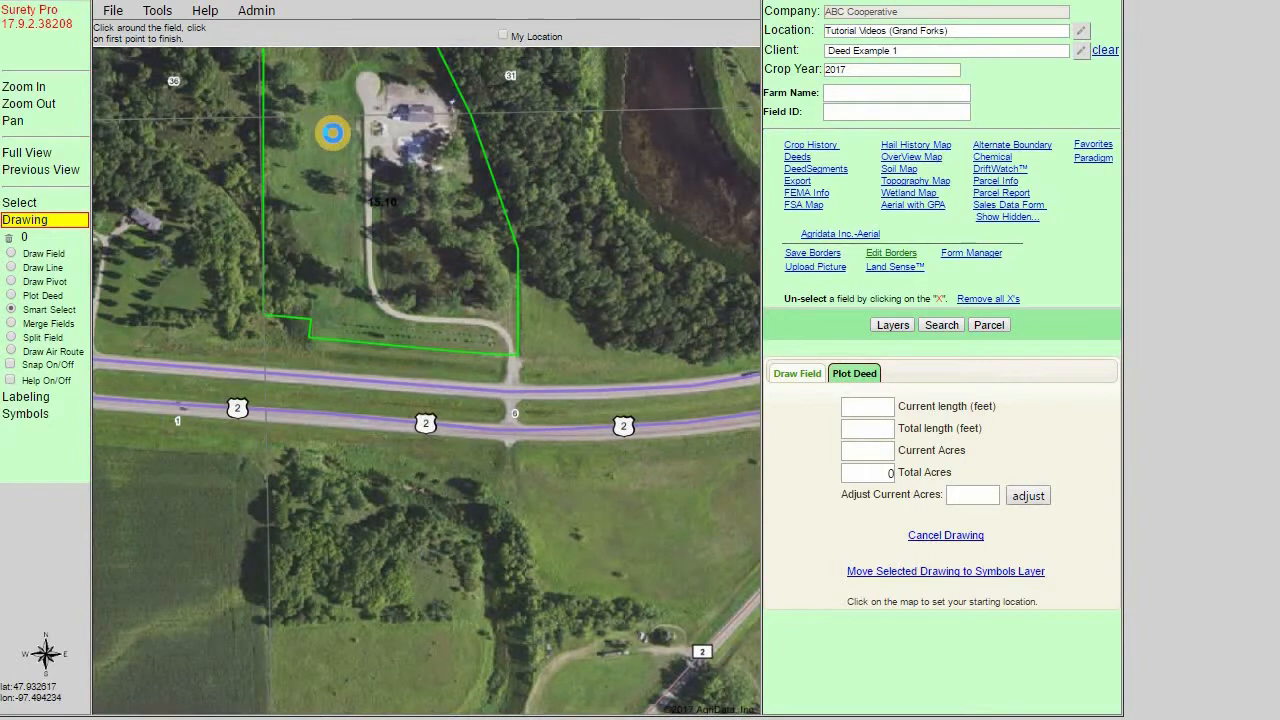
pyautogui.scroll(-2, 335, 172)
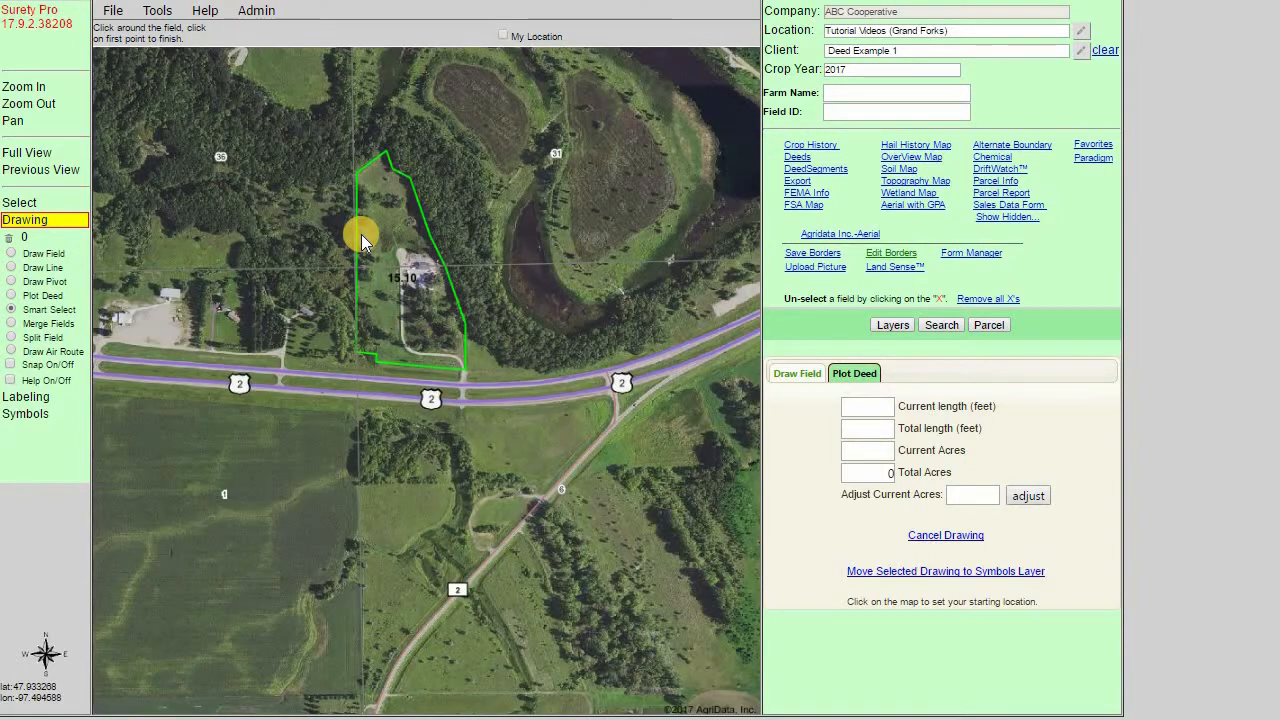
pyautogui.click(39, 201)
pyautogui.click(525, 305)
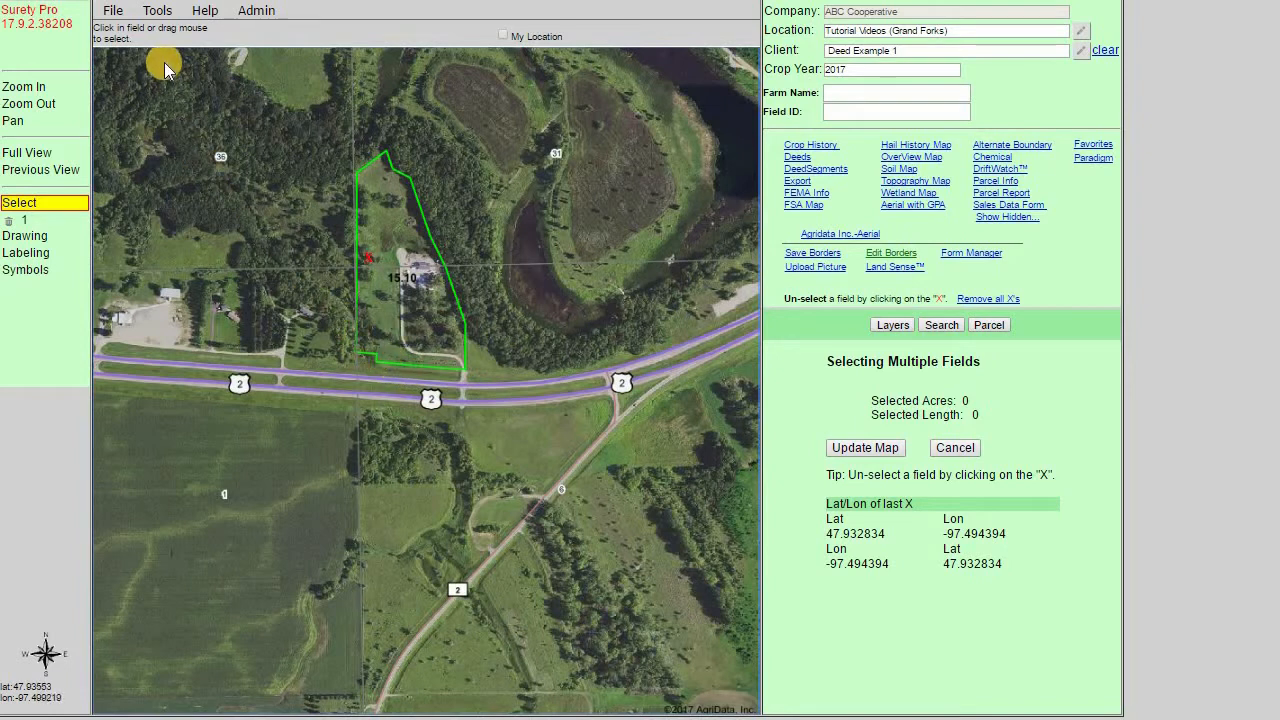
# - Open the support documentation and bring up the Plot Deed Drawing Tool article from the Surety Pro features list
pyautogui.click(201, 14)
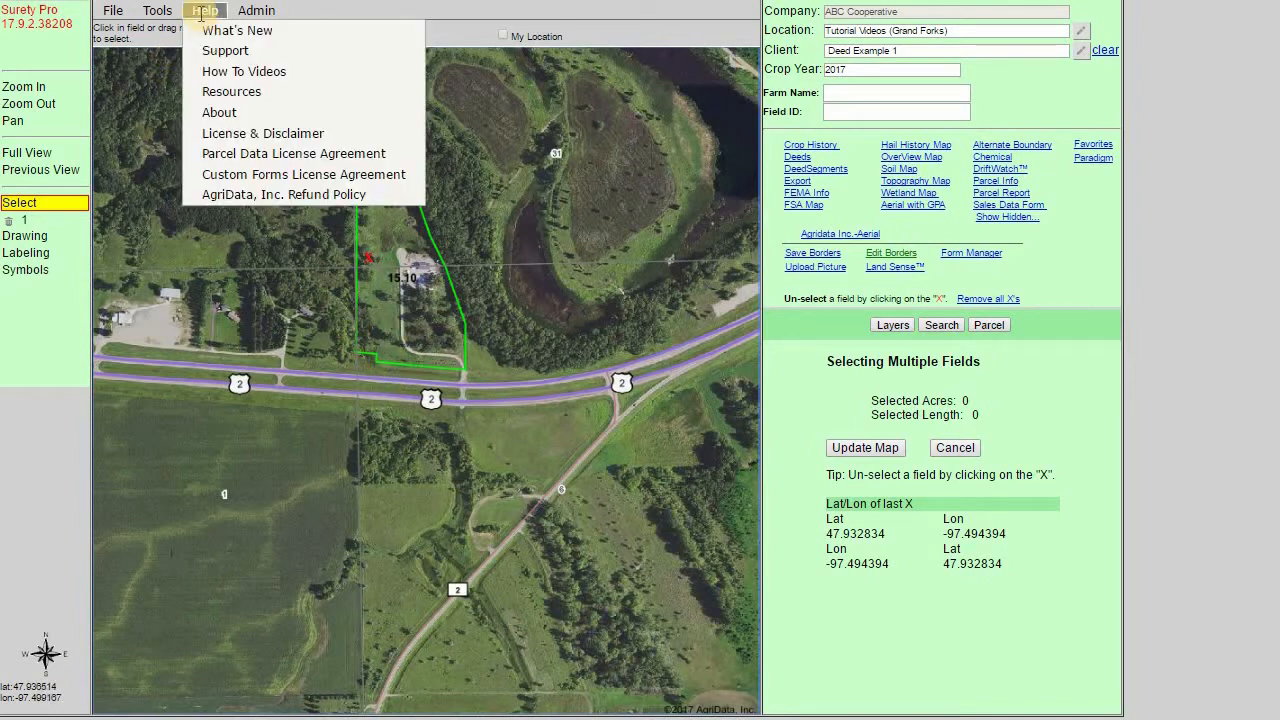
pyautogui.click(228, 52)
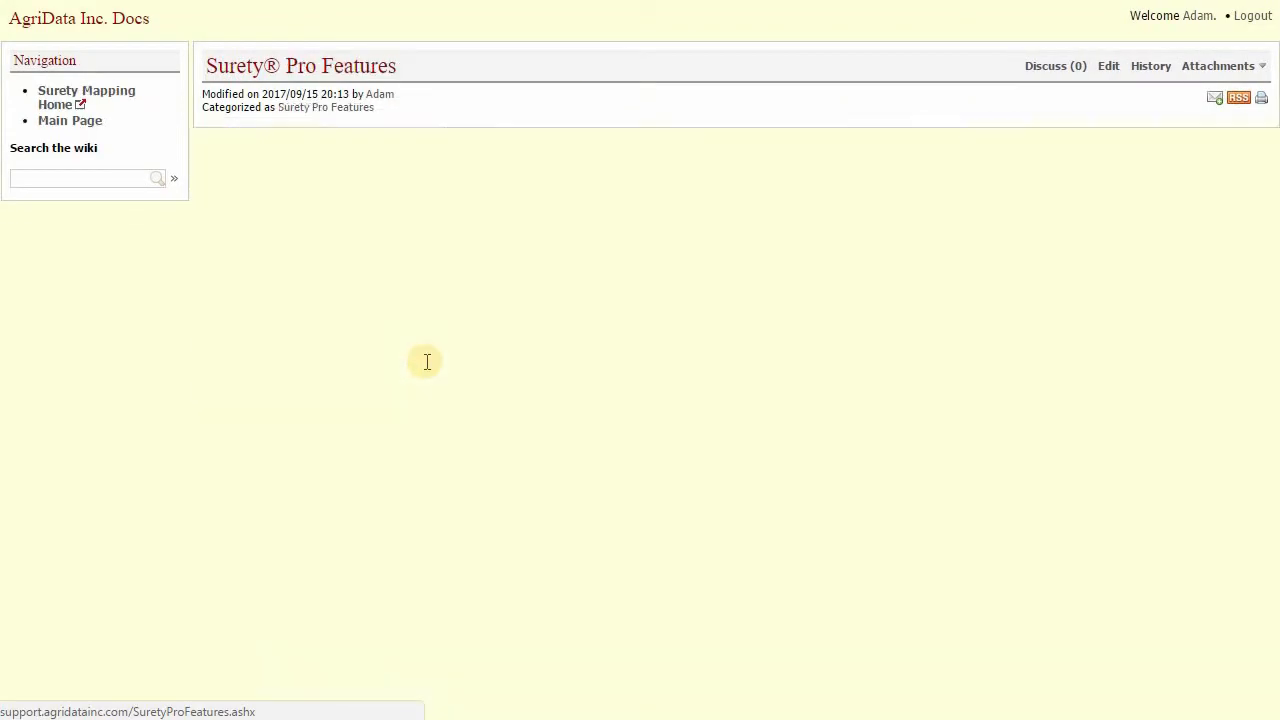
pyautogui.scroll(-8, 427, 362)
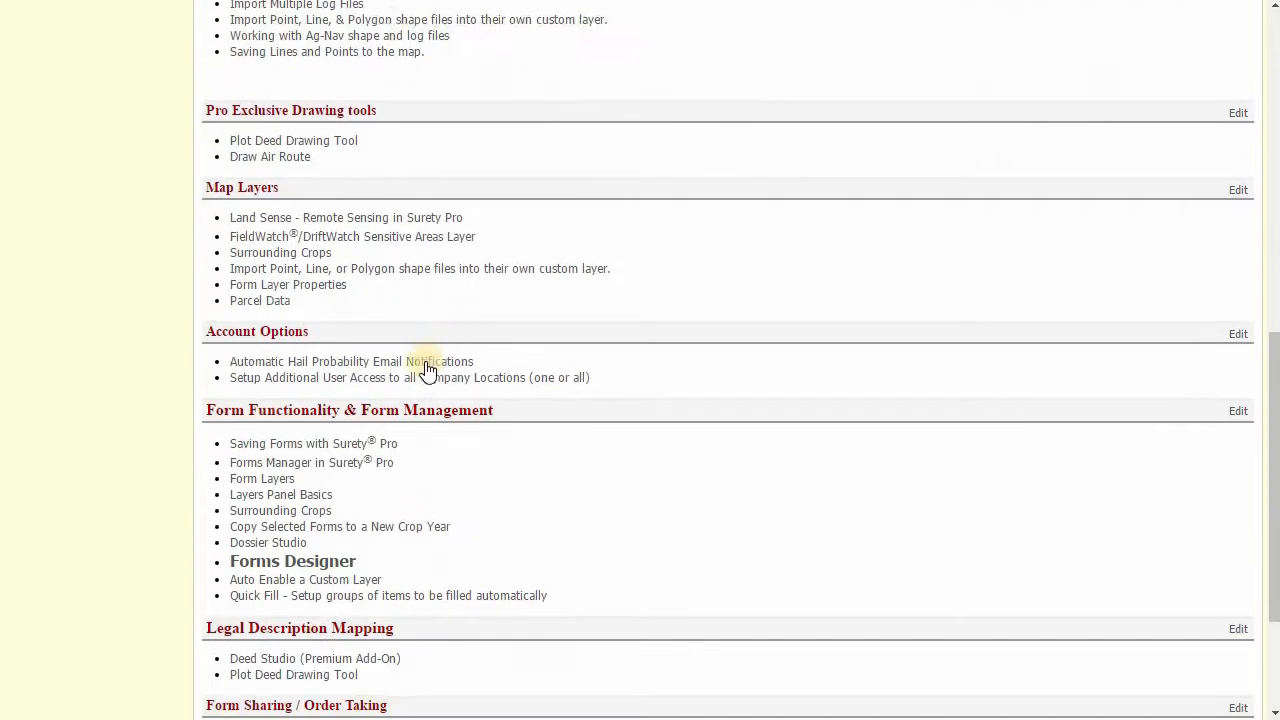
pyautogui.scroll(2, 425, 361)
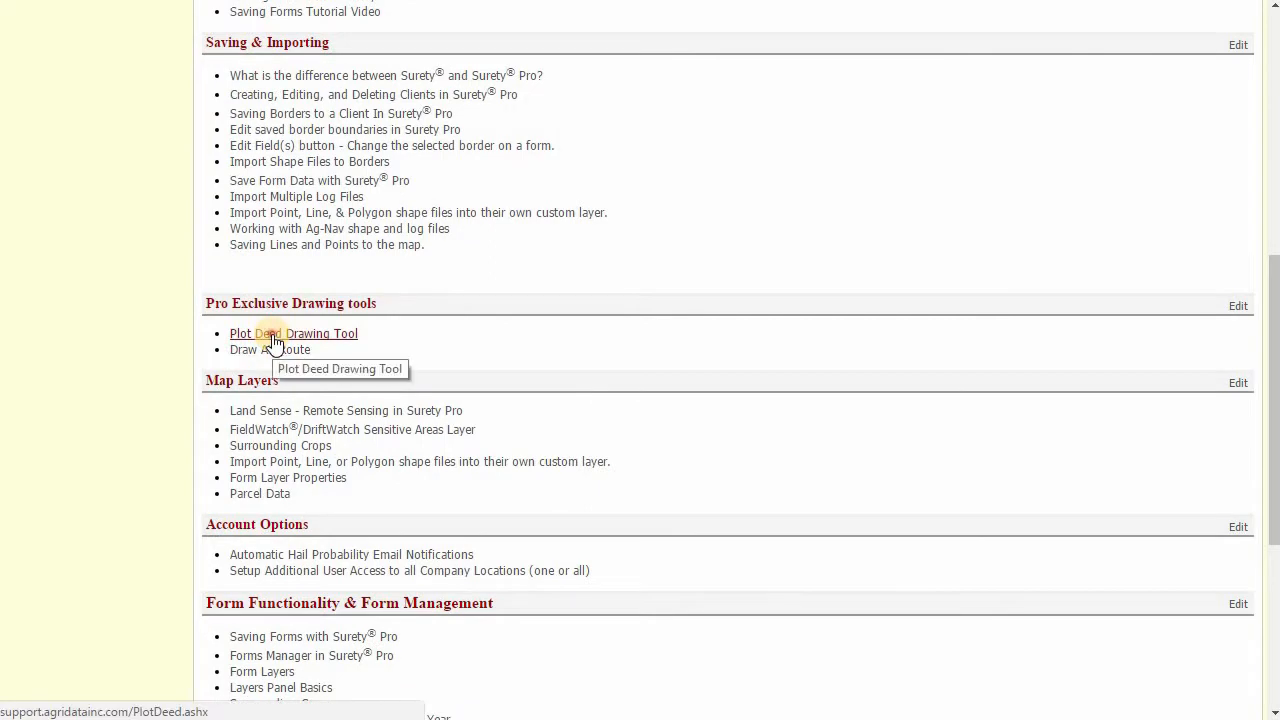
pyautogui.click(276, 336)
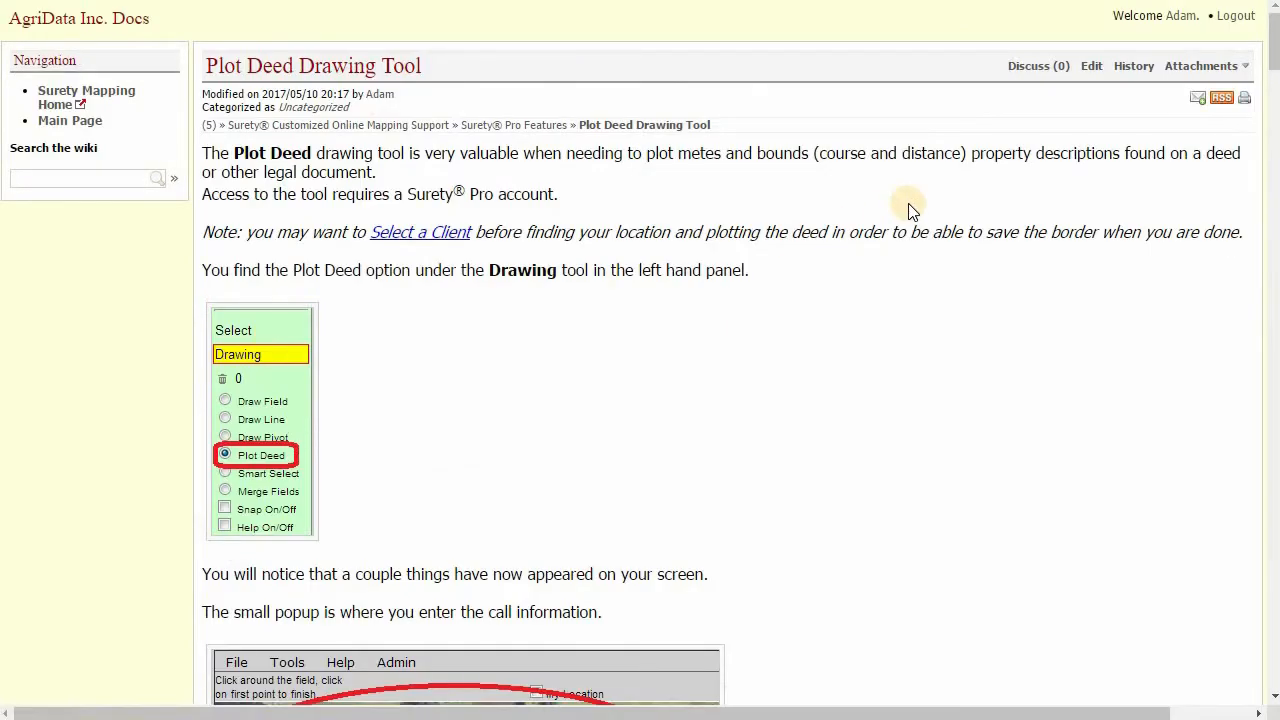